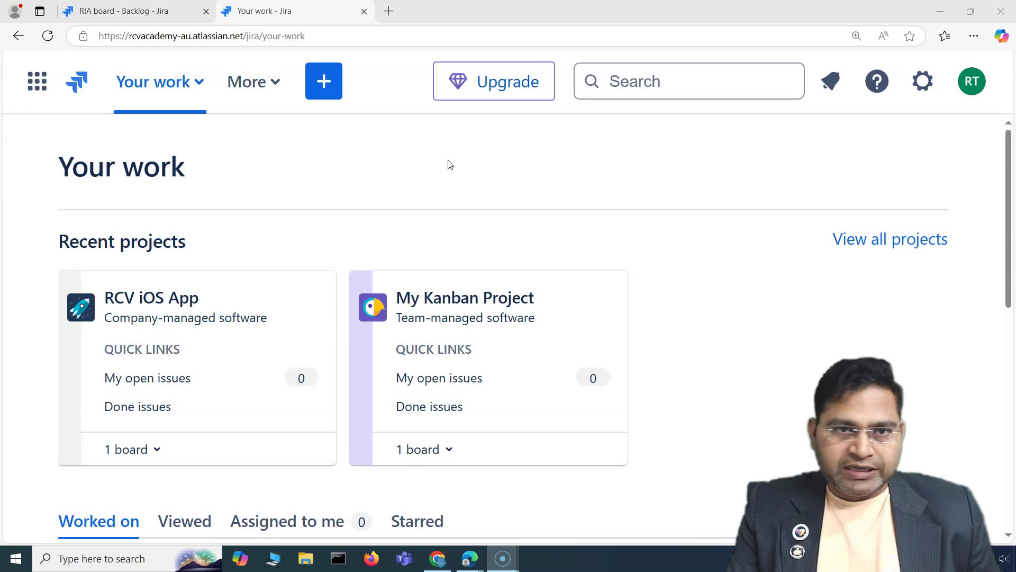
Step: Open the RCV iOS App project card from Your work to reach its RIA board
click(179, 300)
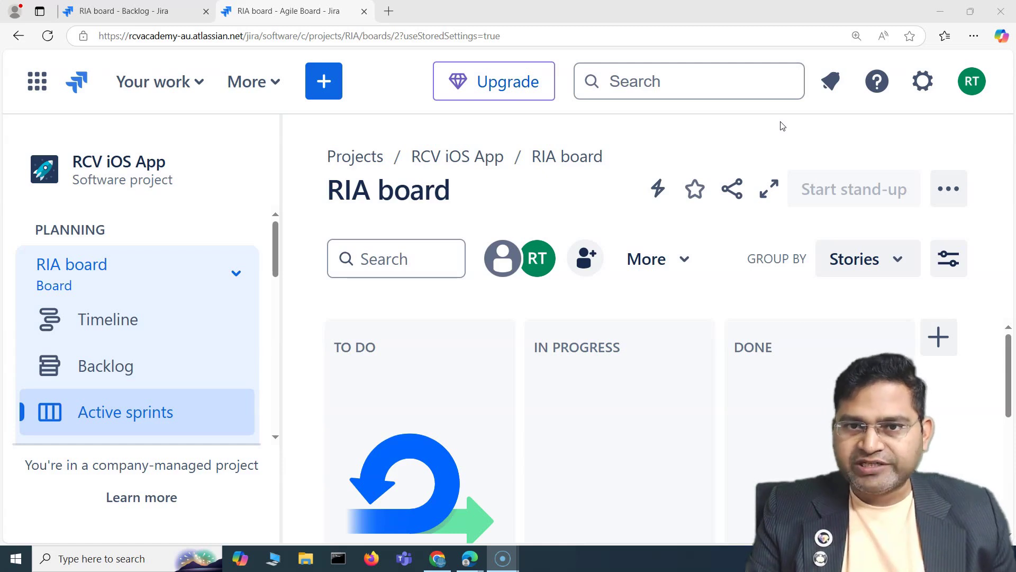
click(683, 141)
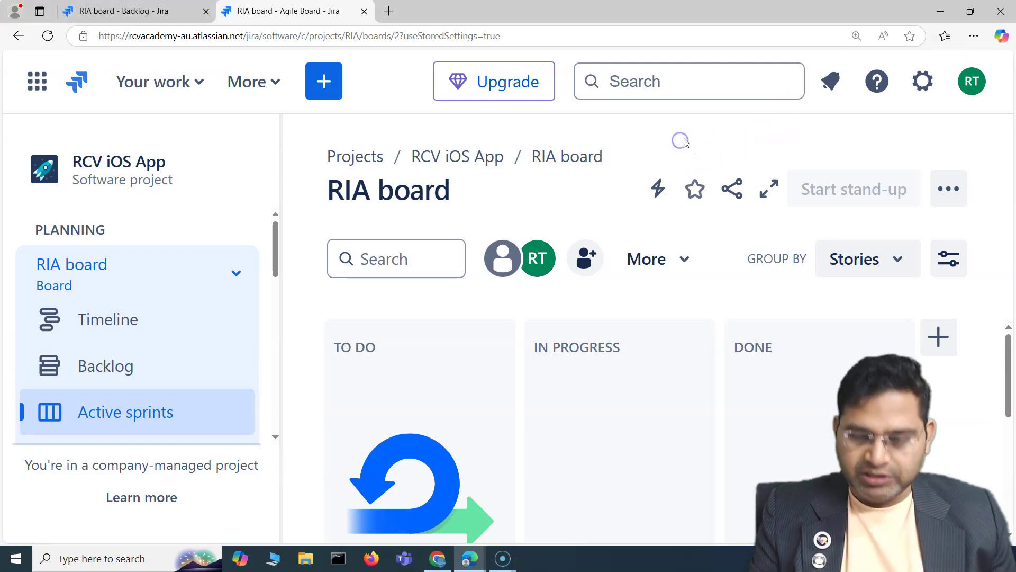
key(shift+slash)
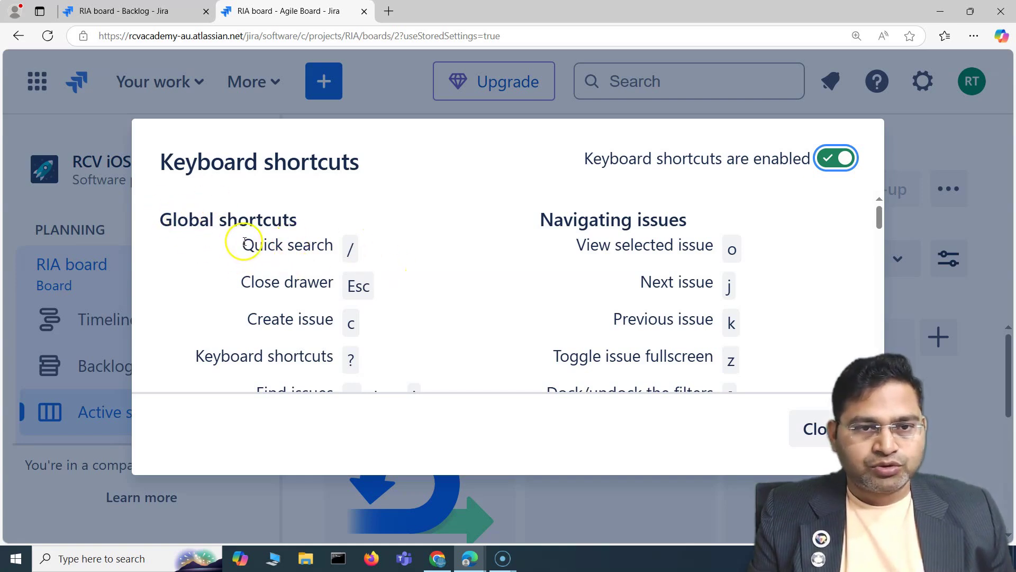
drag(242, 244, 334, 244)
click(462, 204)
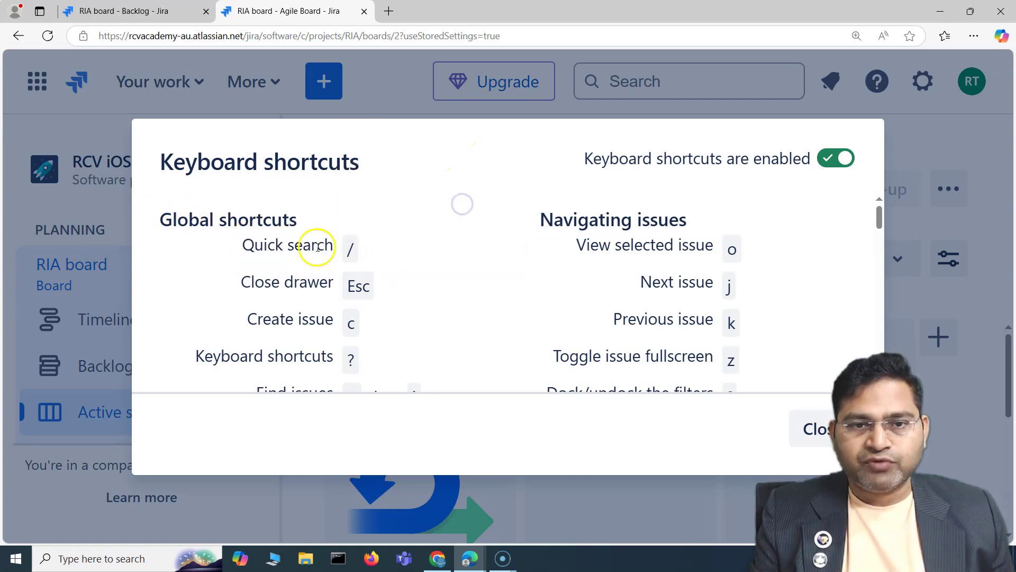
click(453, 178)
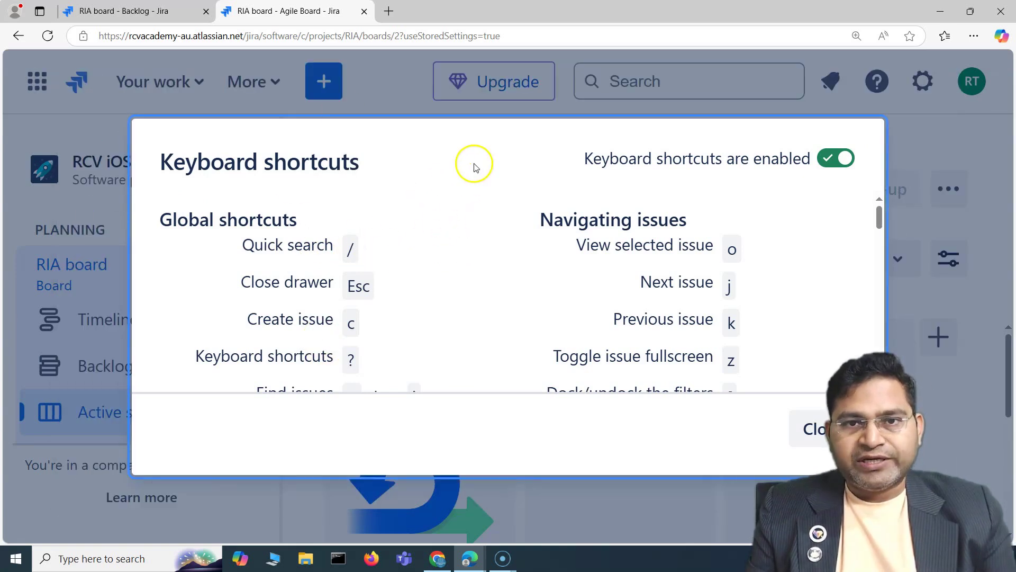
key(Escape)
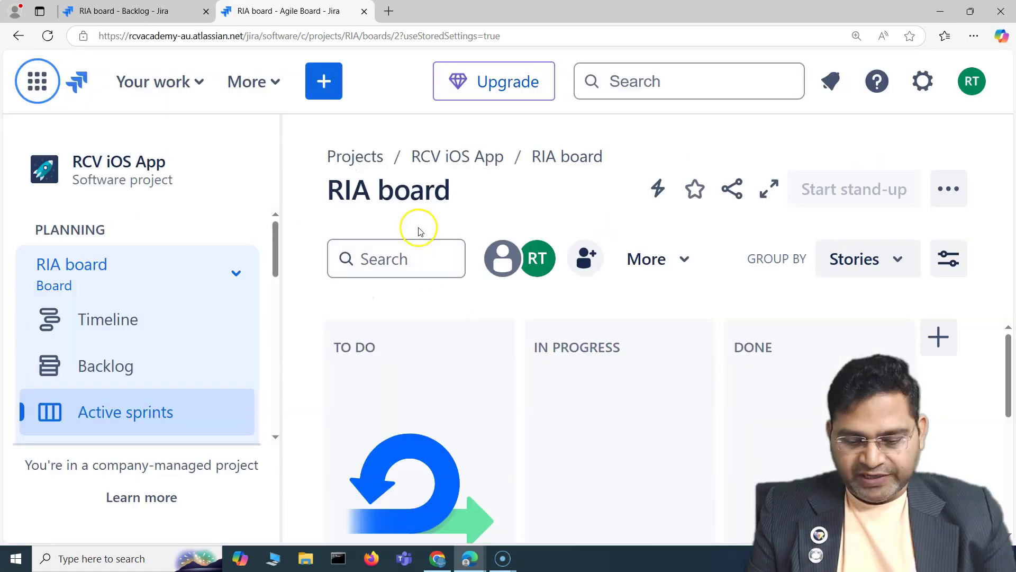
Step: Open and dismiss quick search with /, then bring up the Keyboard shortcuts list with ?
key(/)
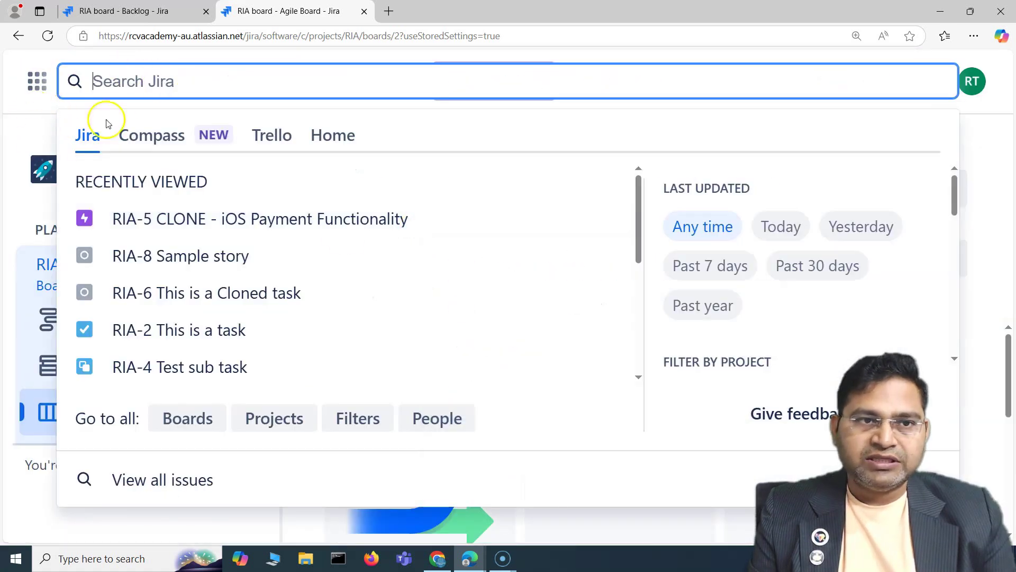
click(990, 140)
key(shift+slash)
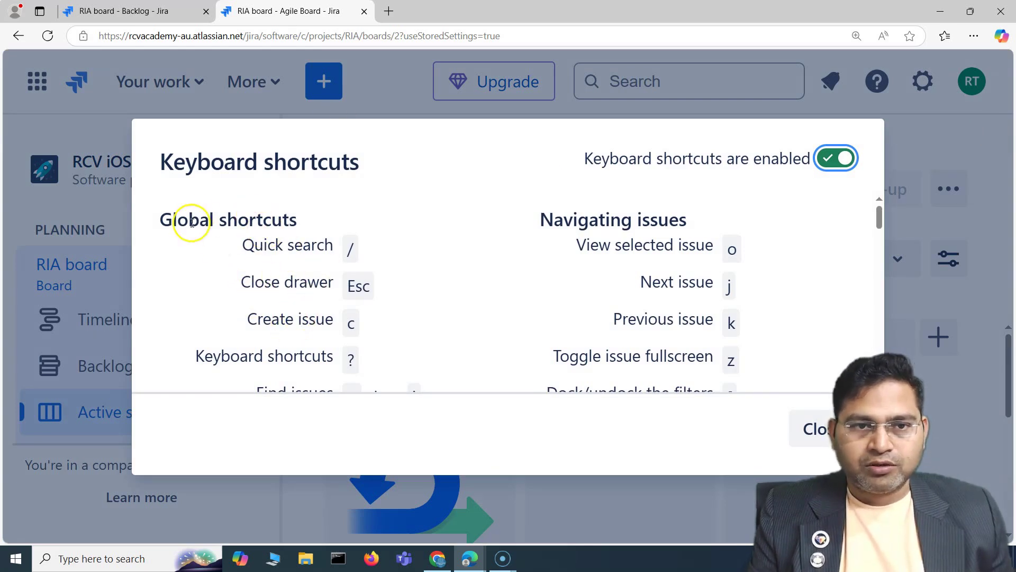
Step: Highlight entries such as Quick search in the Keyboard shortcuts list, then clear the highlights
scroll(259, 260, down, 2)
scroll(252, 217, up, 1)
drag(251, 217, 335, 218)
click(316, 254)
scroll(321, 266, up, 1)
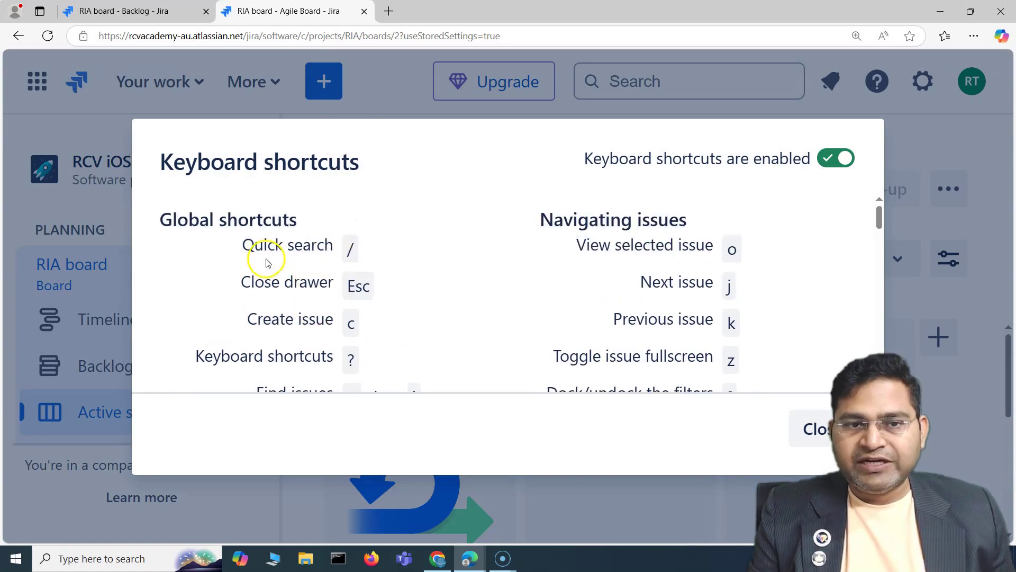
drag(244, 245, 338, 250)
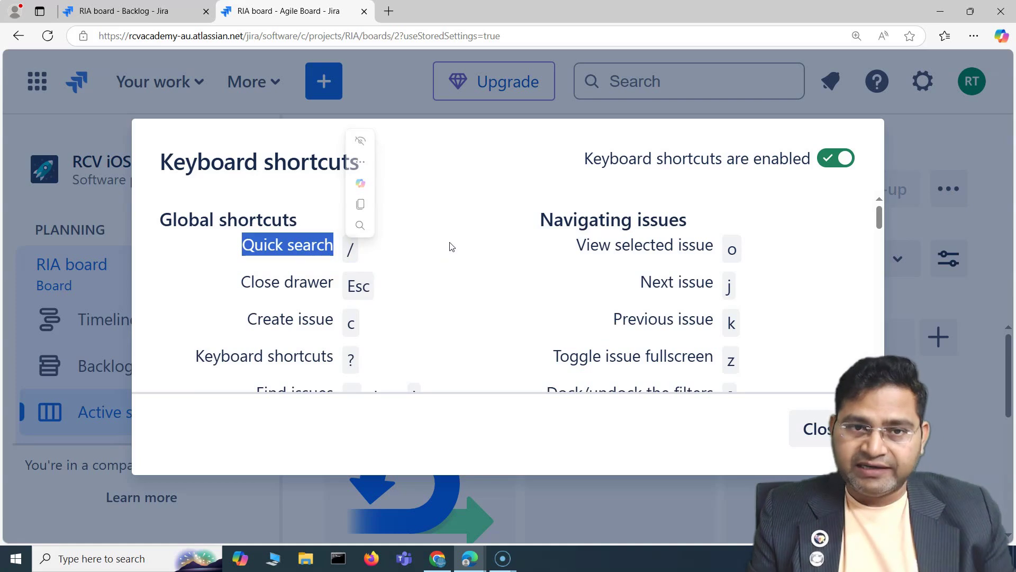
click(478, 160)
scroll(413, 246, down, 1)
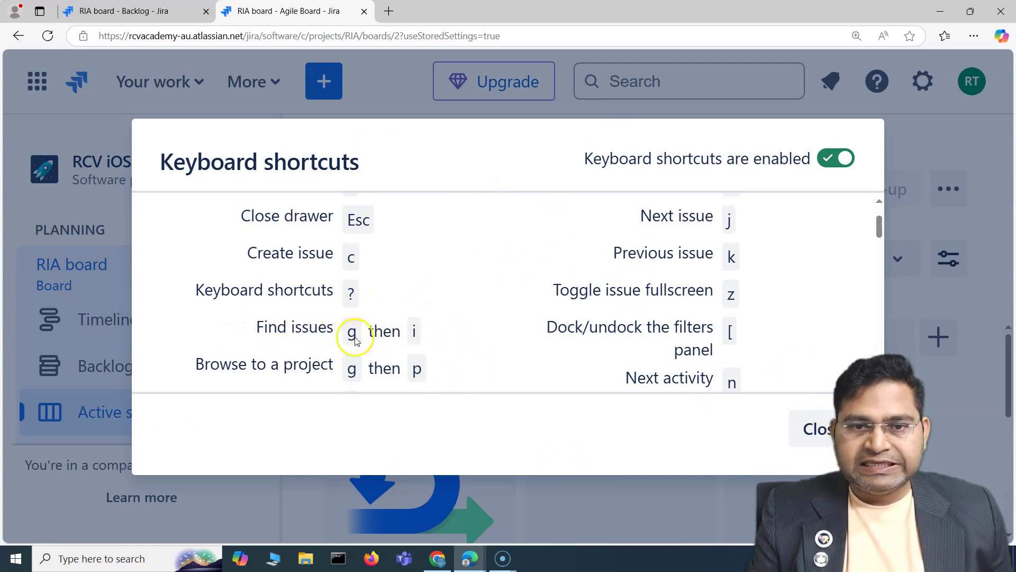
scroll(312, 349, down, 3)
scroll(360, 348, up, 3)
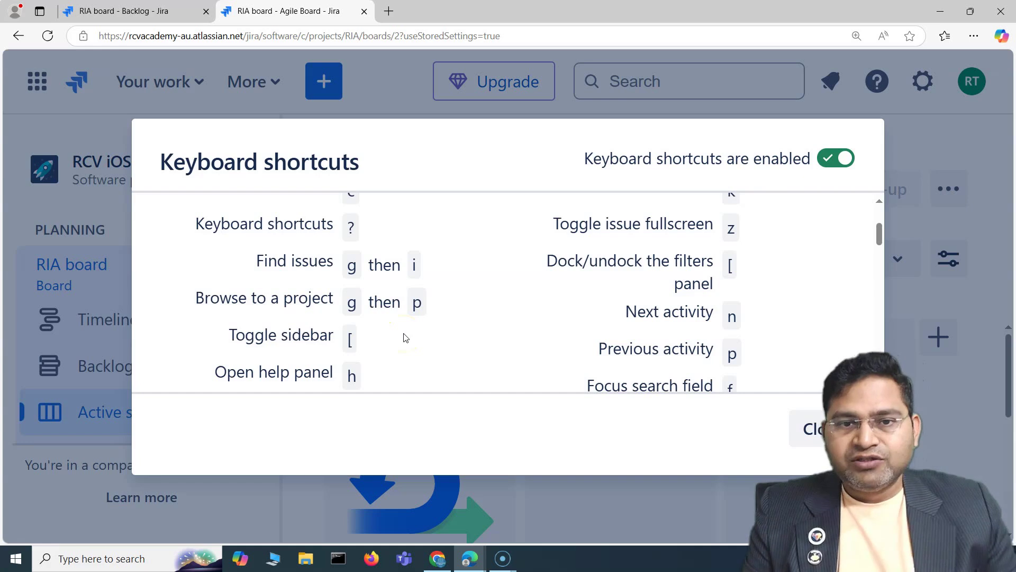
scroll(455, 350, up, 3)
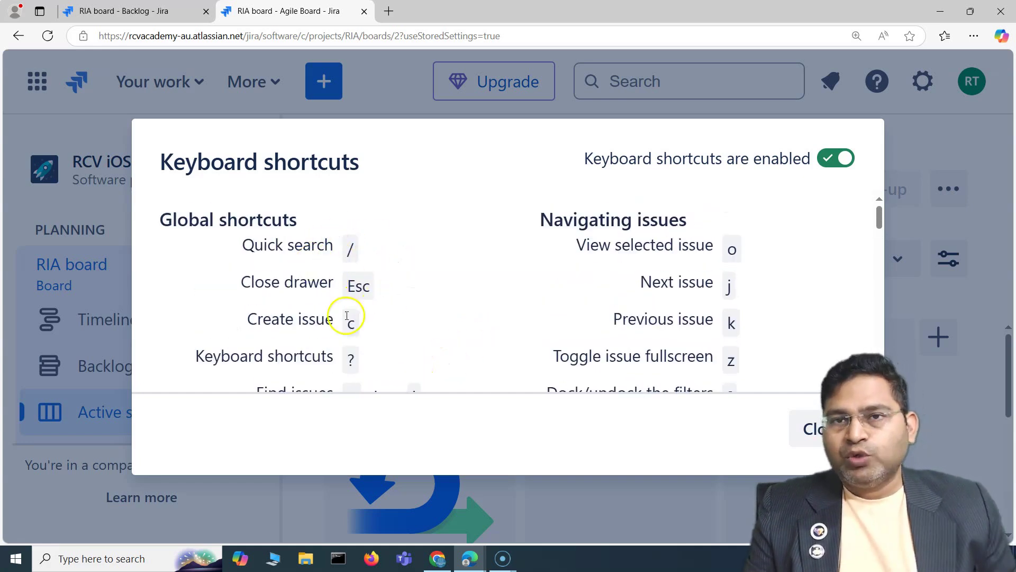
scroll(424, 335, down, 2)
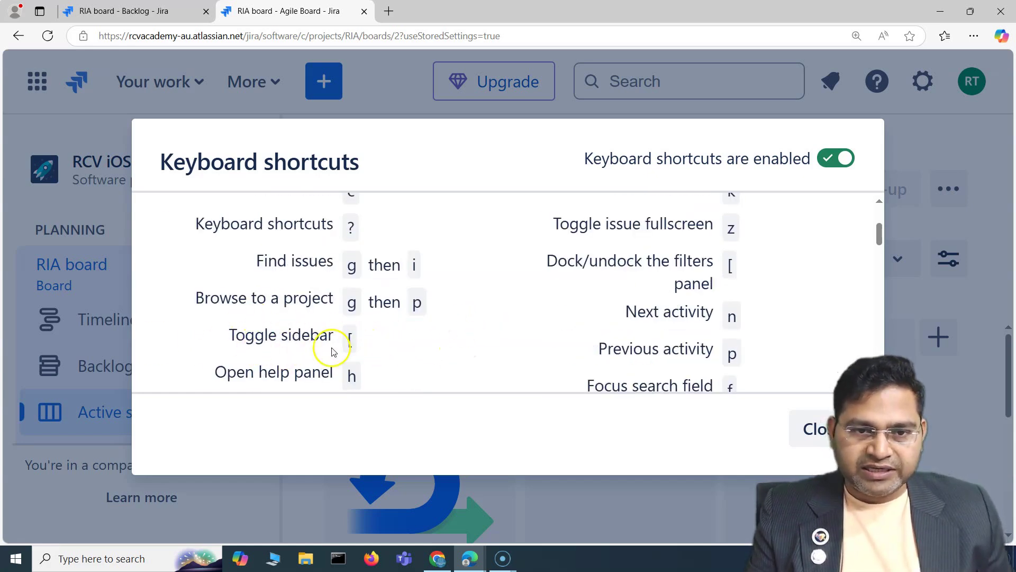
scroll(408, 341, down, 2)
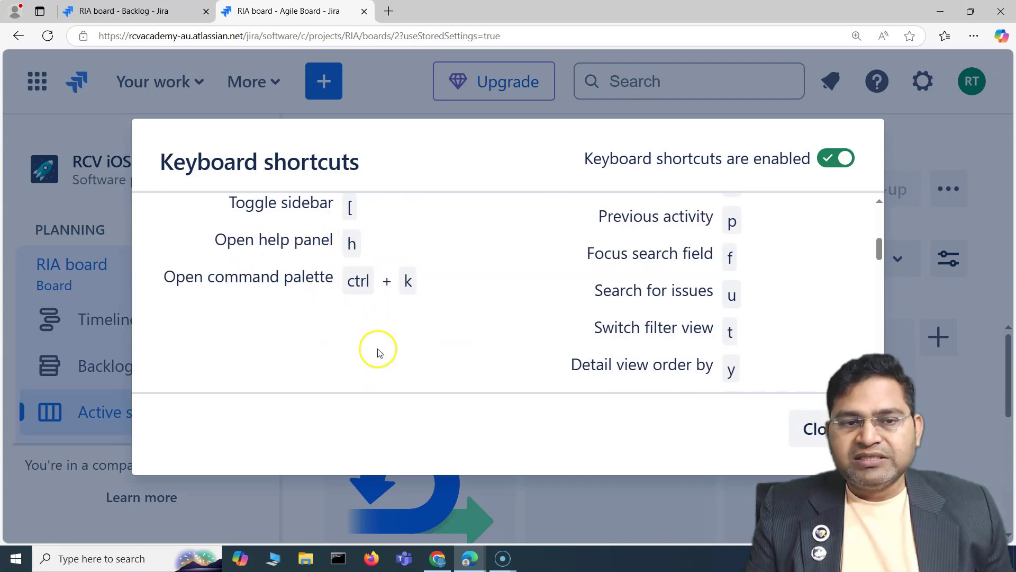
scroll(381, 339, up, 1)
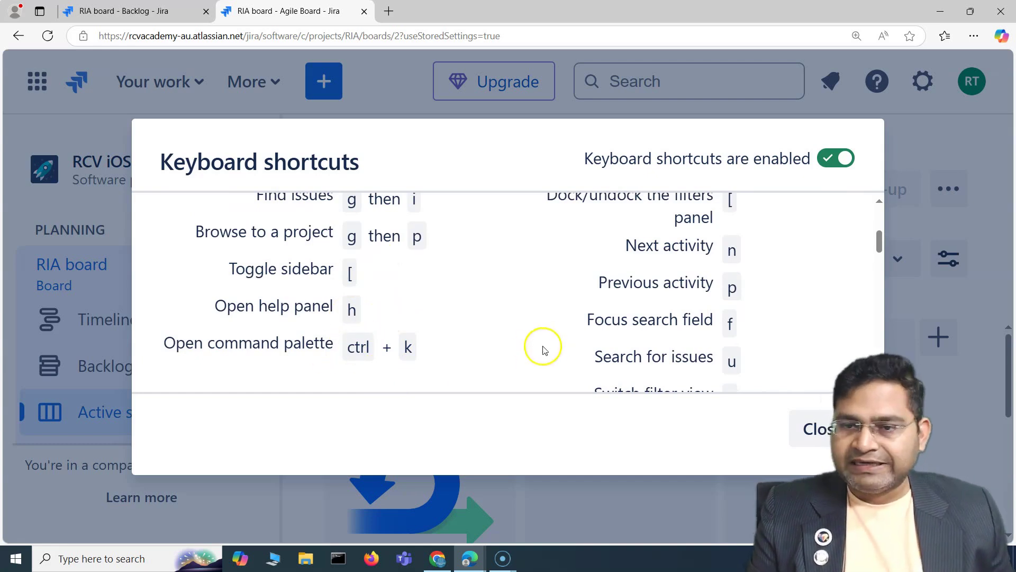
triple_click(260, 349)
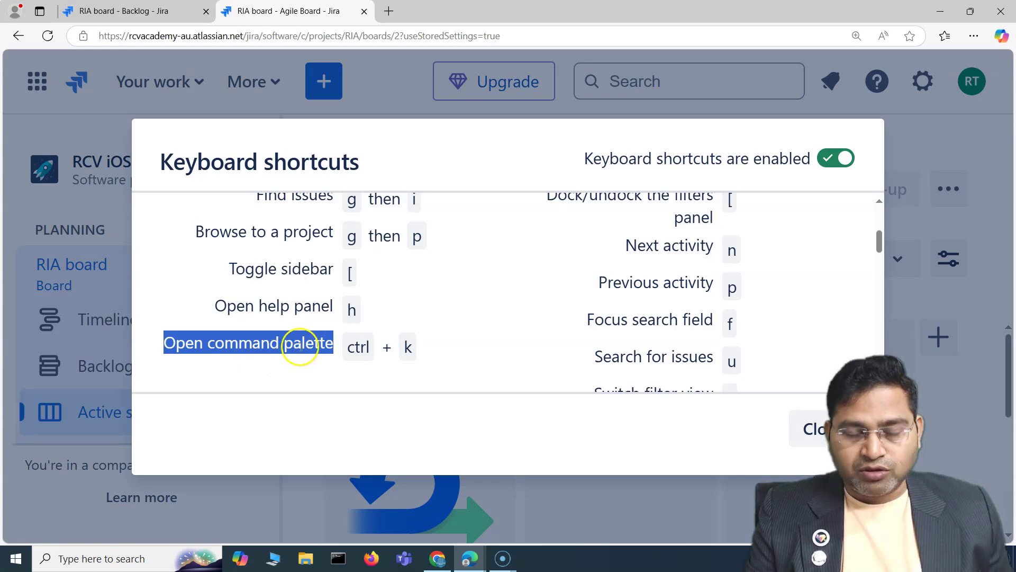
click(493, 329)
scroll(483, 338, up, 4)
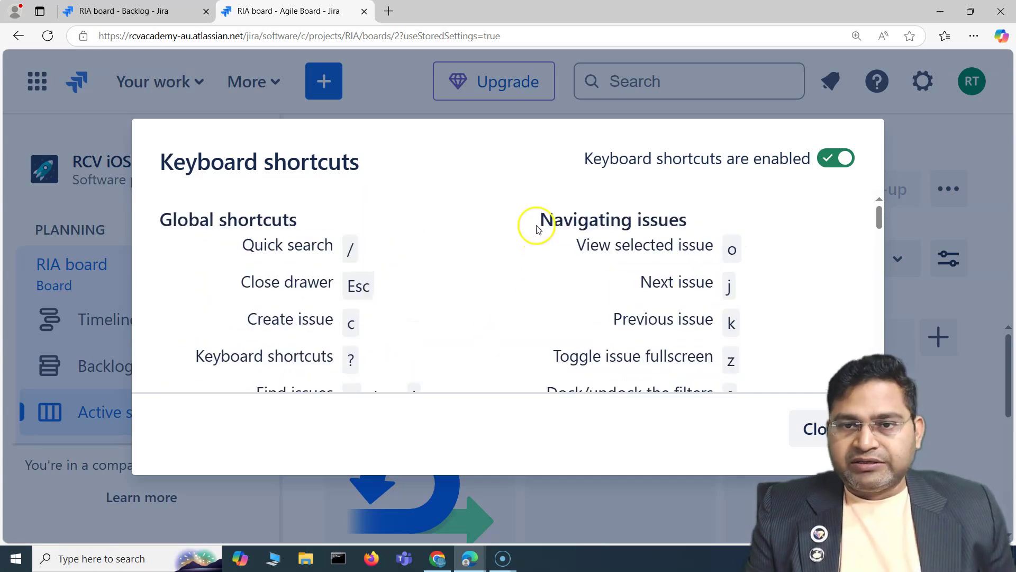
drag(542, 215, 697, 223)
click(649, 257)
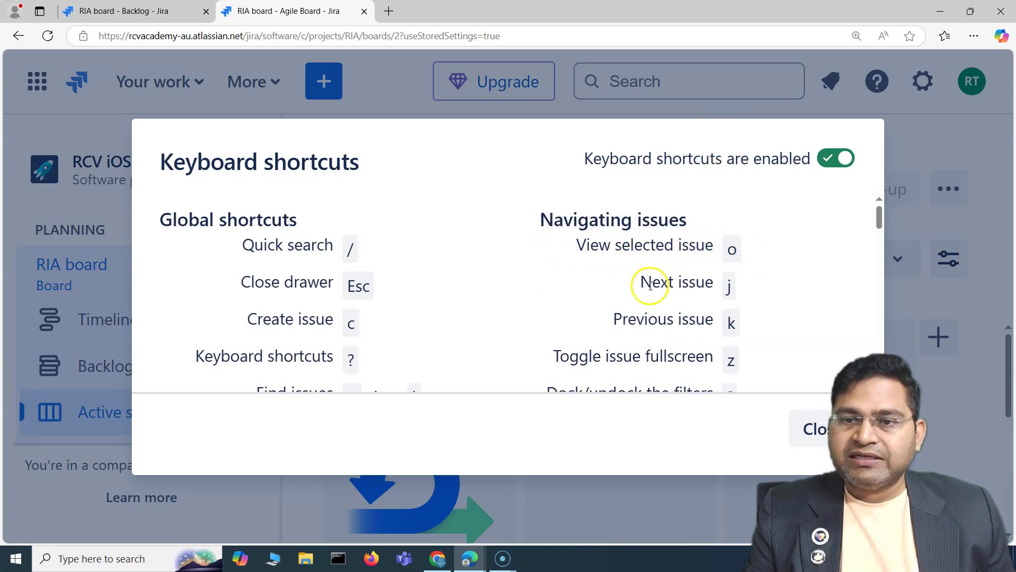
scroll(749, 329, down, 3)
scroll(691, 170, up, 1)
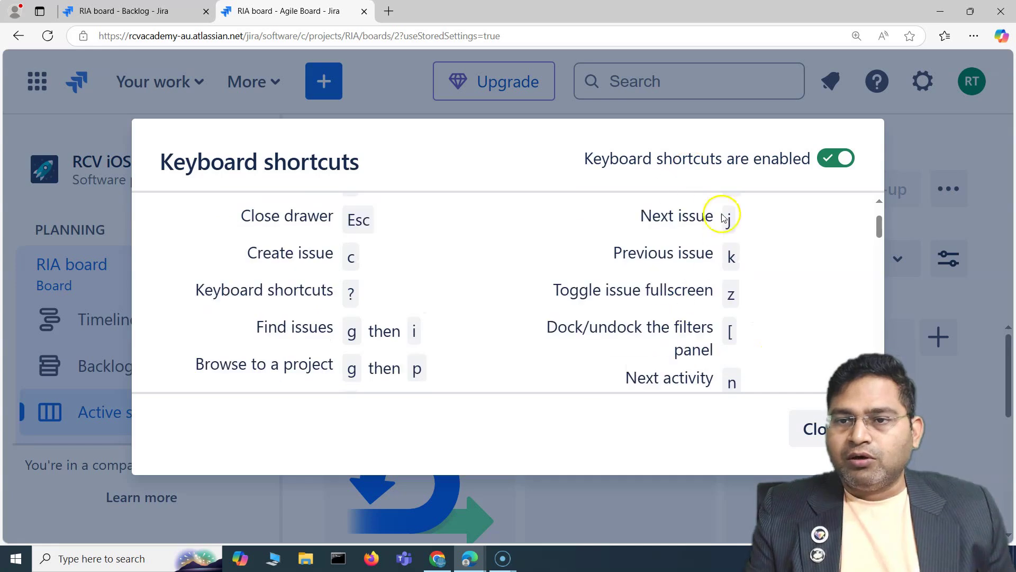
scroll(726, 306, up, 2)
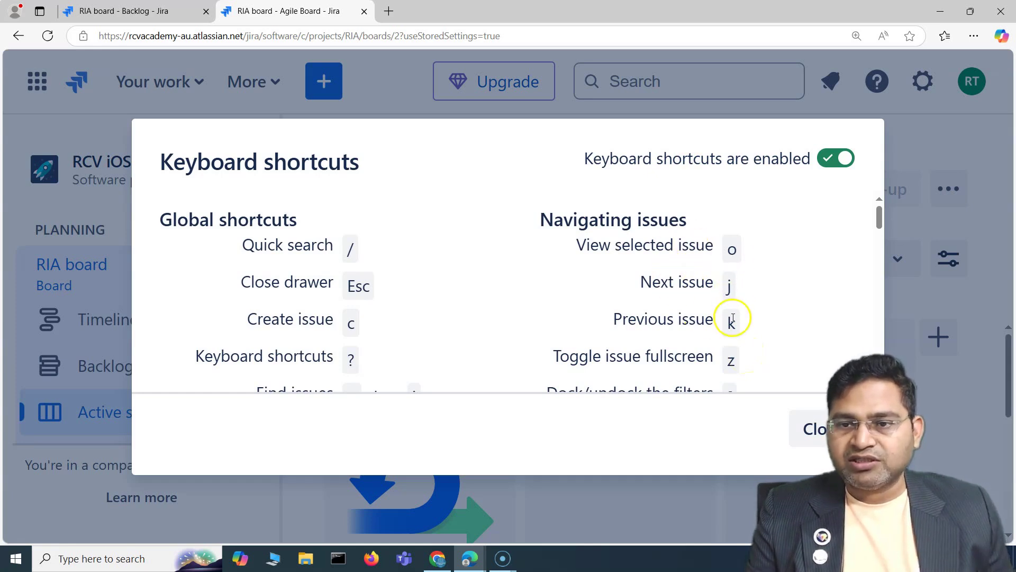
scroll(704, 267, down, 1)
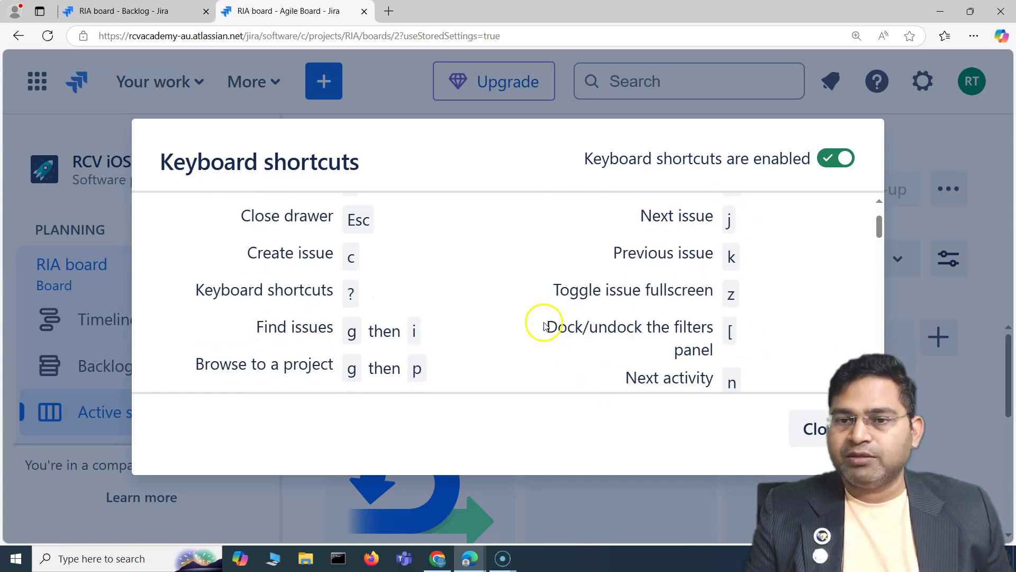
scroll(543, 324, down, 5)
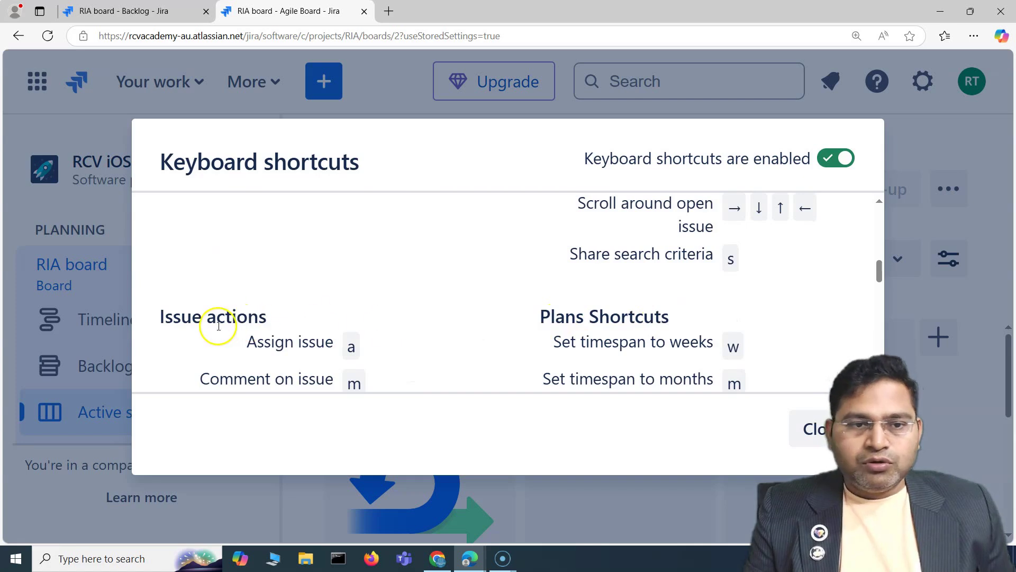
scroll(195, 276, down, 1)
drag(253, 275, 333, 277)
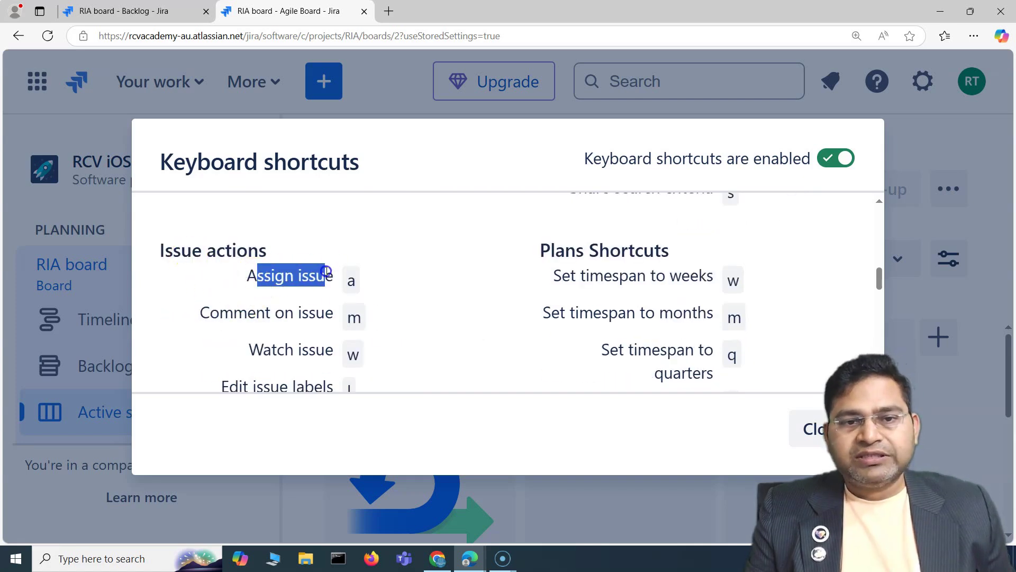
click(445, 275)
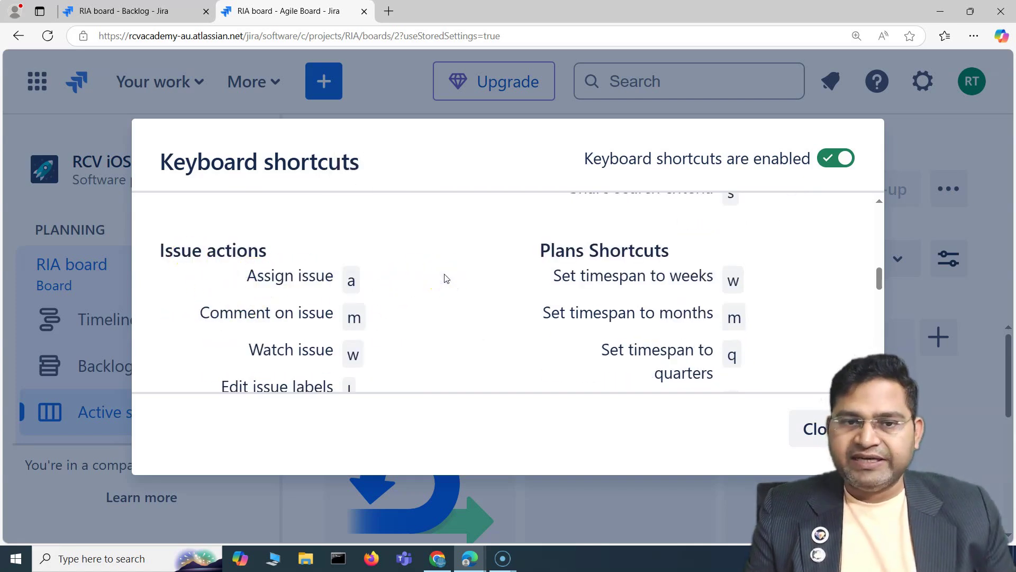
drag(245, 280, 325, 276)
click(295, 312)
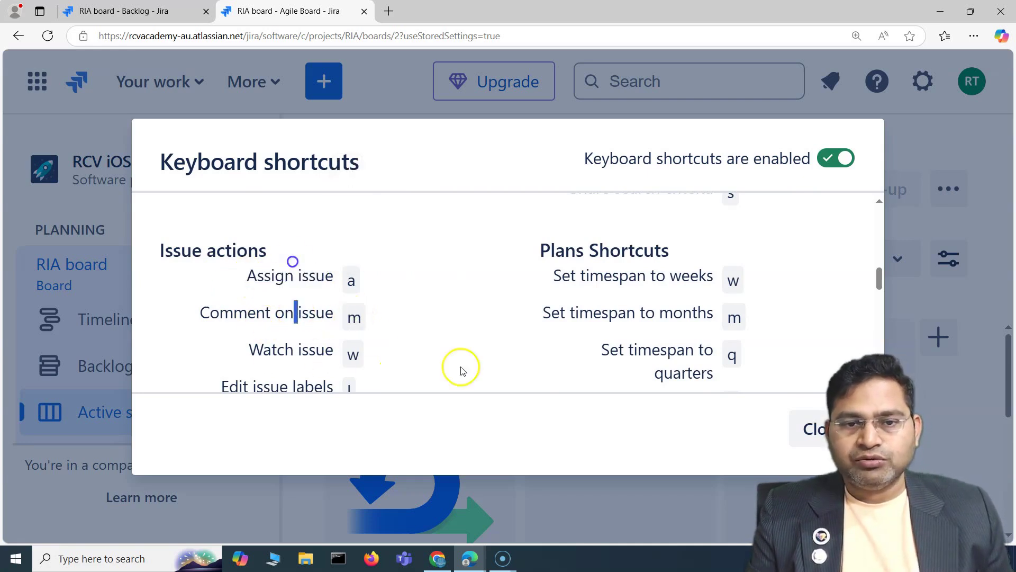
scroll(404, 351, down, 3)
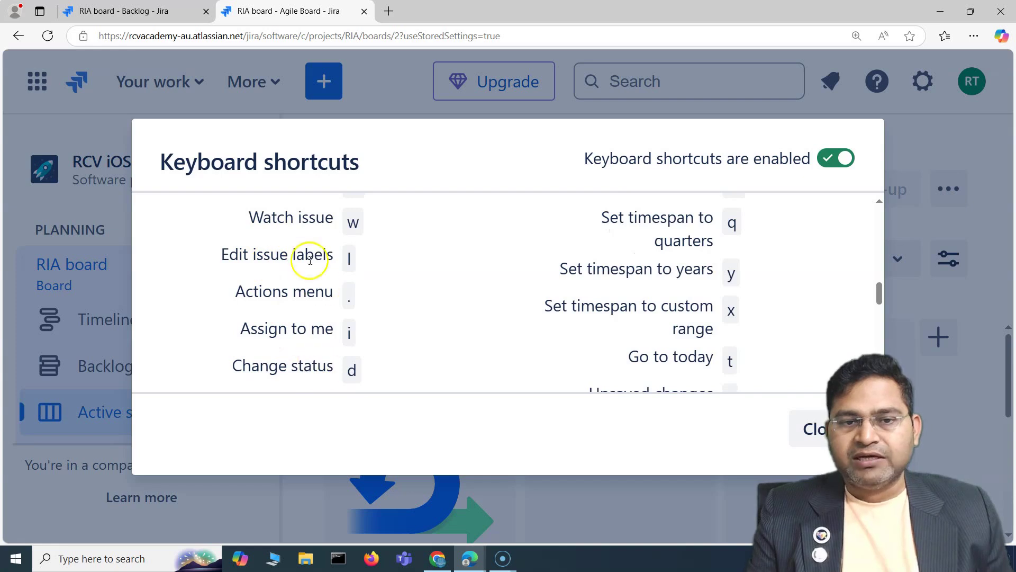
scroll(323, 339, up, 2)
scroll(560, 364, down, 3)
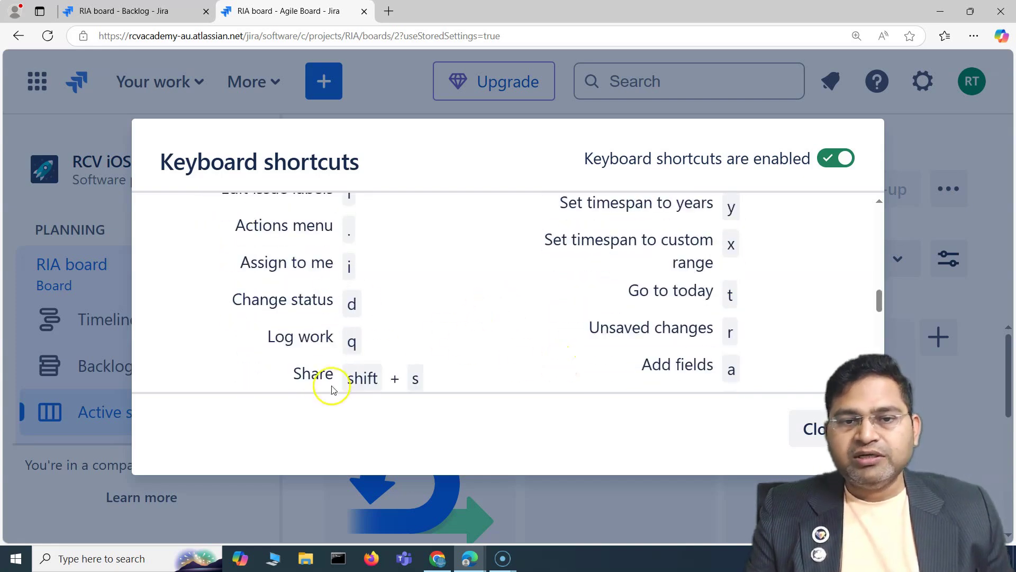
scroll(339, 384, down, 3)
scroll(424, 360, up, 8)
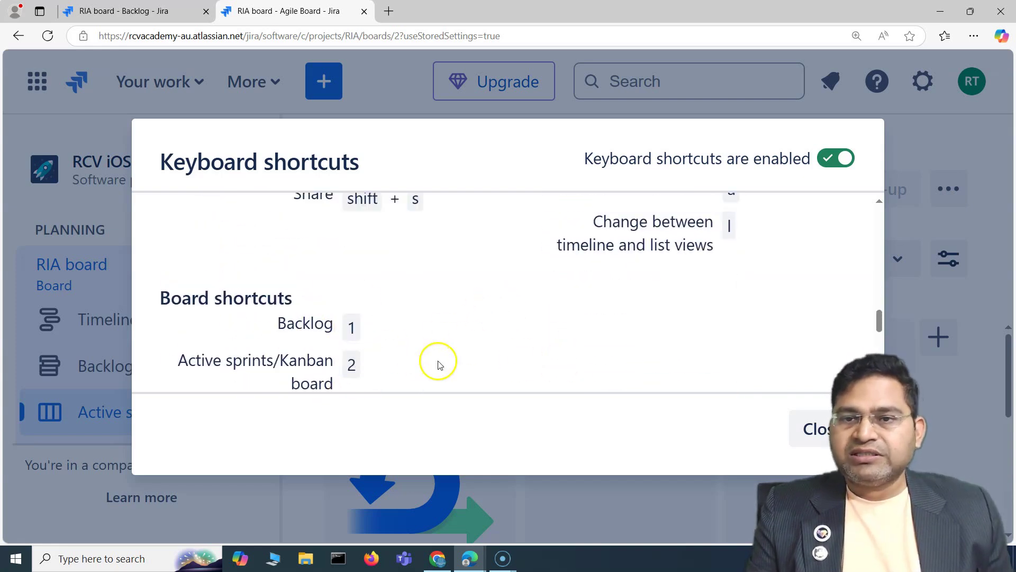
drag(541, 315, 669, 315)
scroll(598, 254, down, 1)
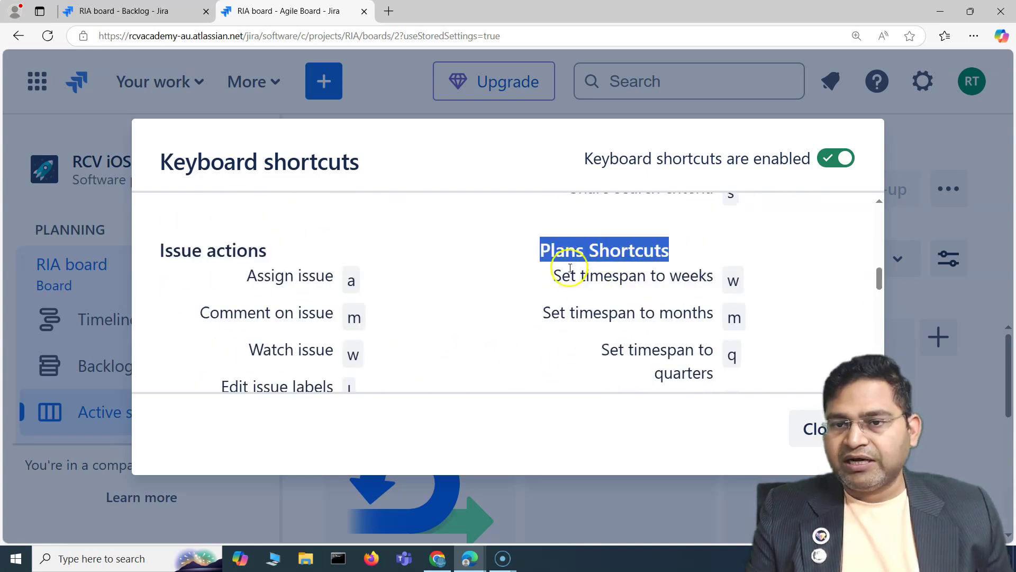
drag(580, 275, 666, 277)
click(681, 289)
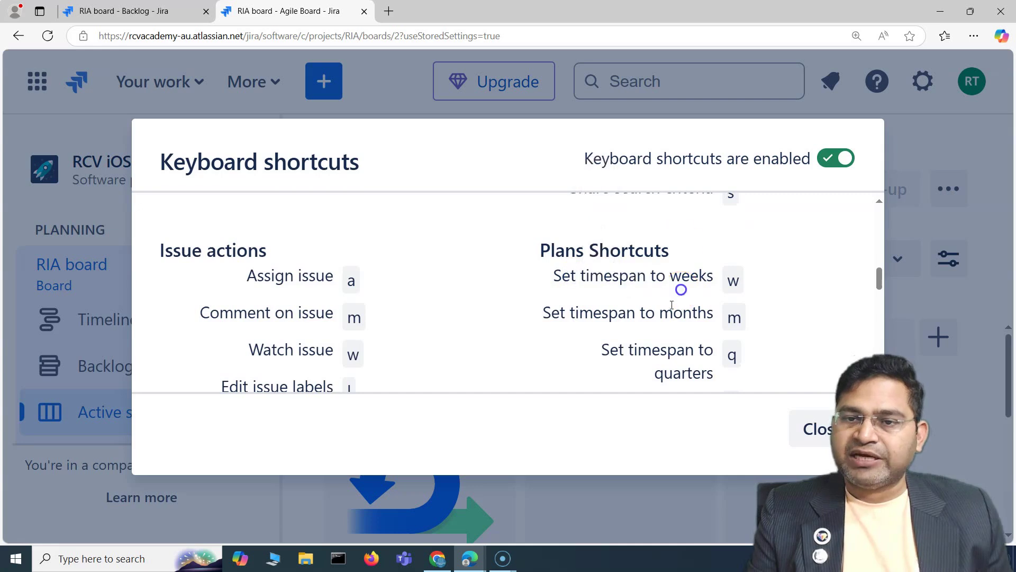
scroll(555, 348, down, 5)
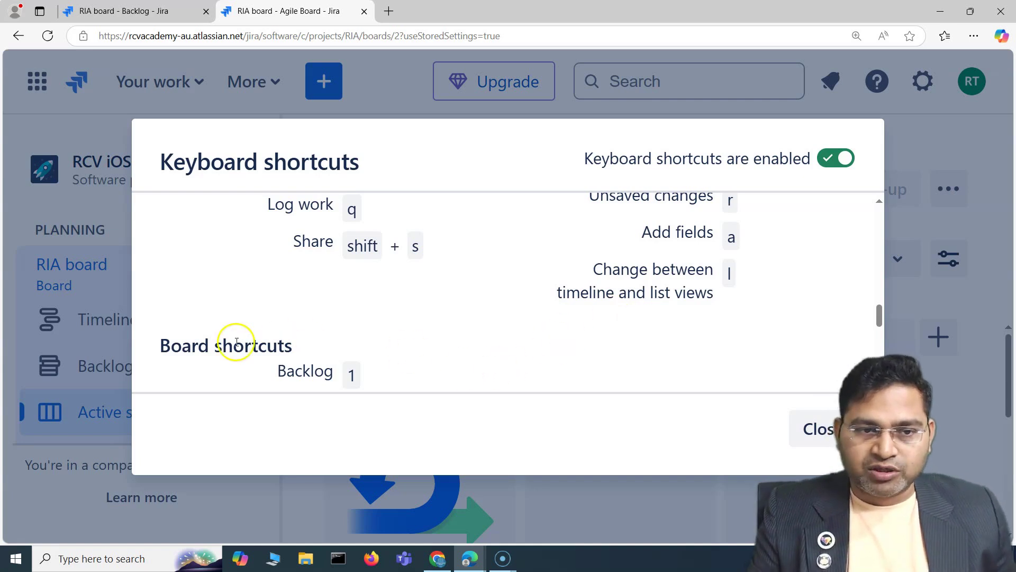
Step: Highlight the Board shortcuts heading and the Backlog shortcut entry, then clear the highlights
scroll(249, 317, down, 2)
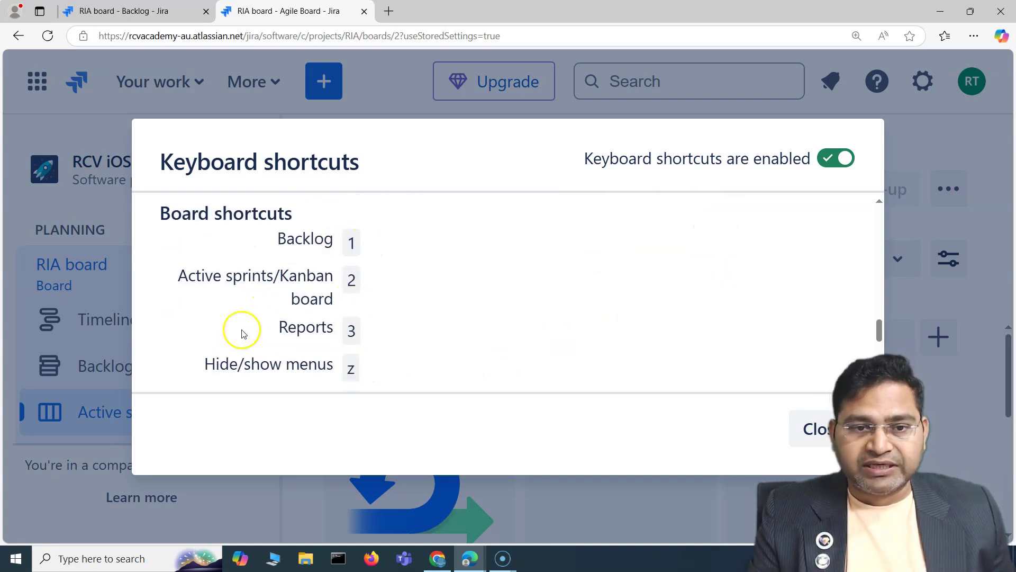
scroll(223, 318, up, 1)
drag(171, 279, 295, 268)
click(235, 295)
double_click(293, 301)
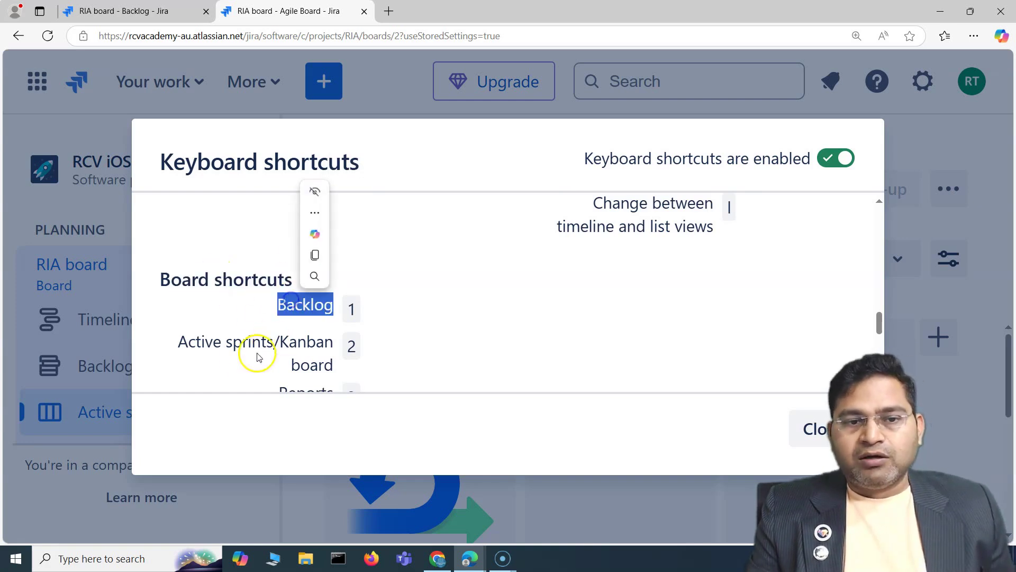
scroll(259, 344, down, 1)
click(317, 331)
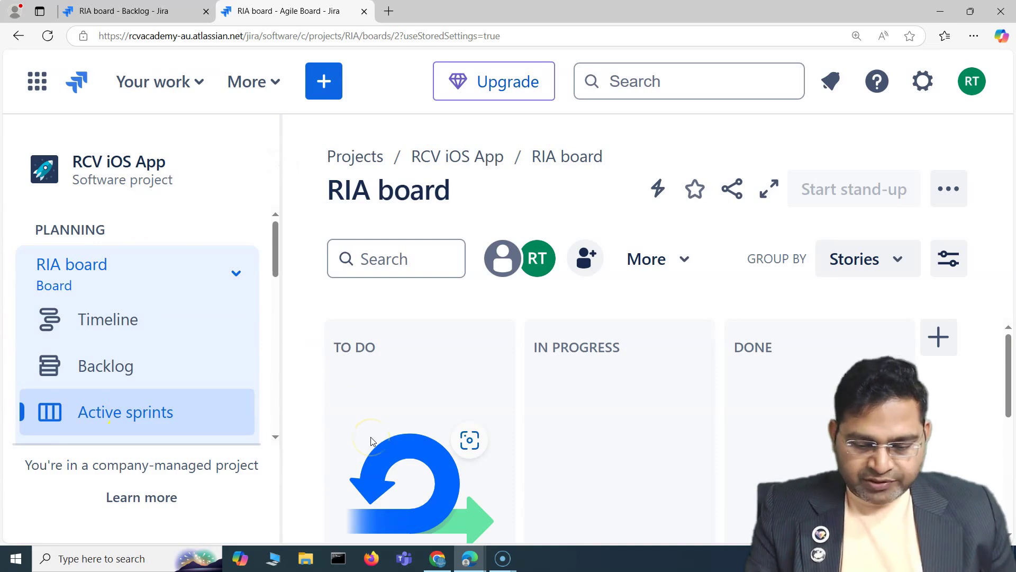
Step: Collapse the project sidebar with [, expand it again, then collapse it once more
key(bracketleft)
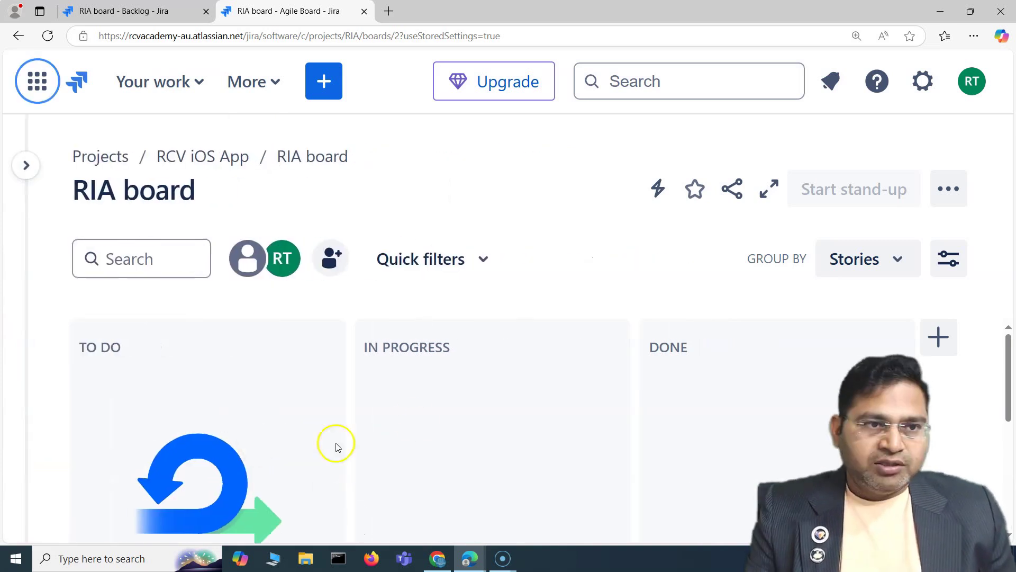
click(25, 167)
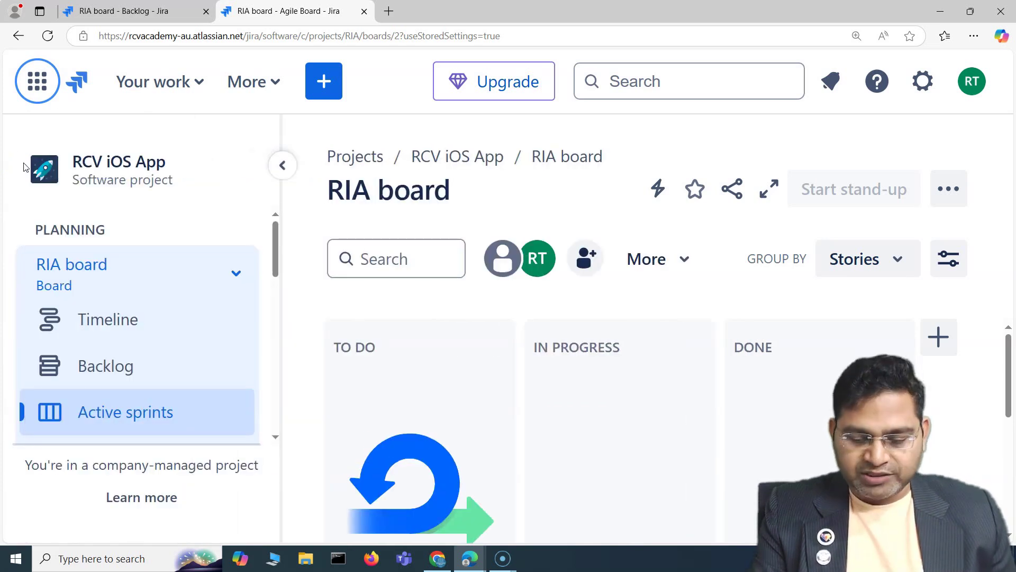
key(bracketleft)
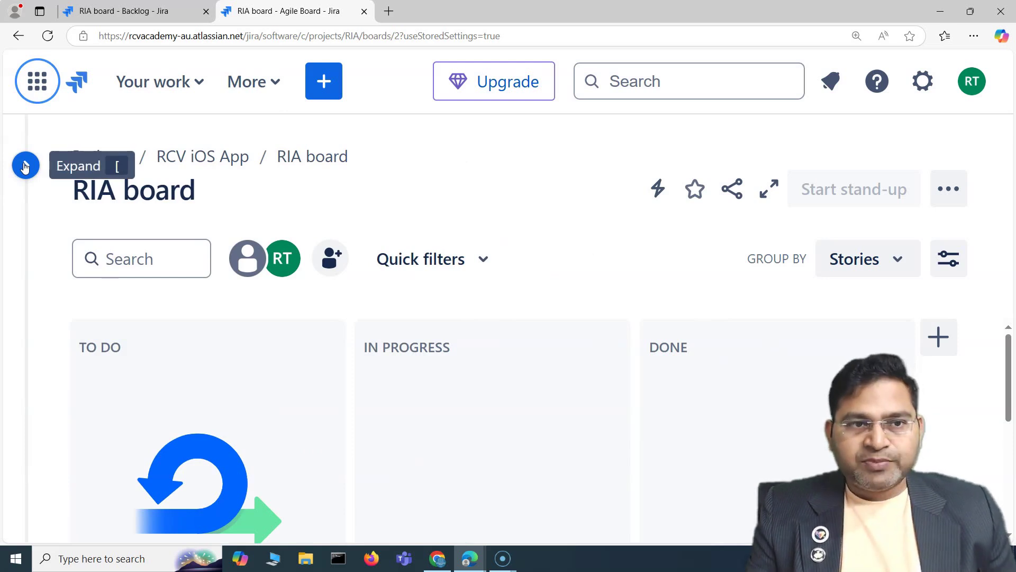
key(c)
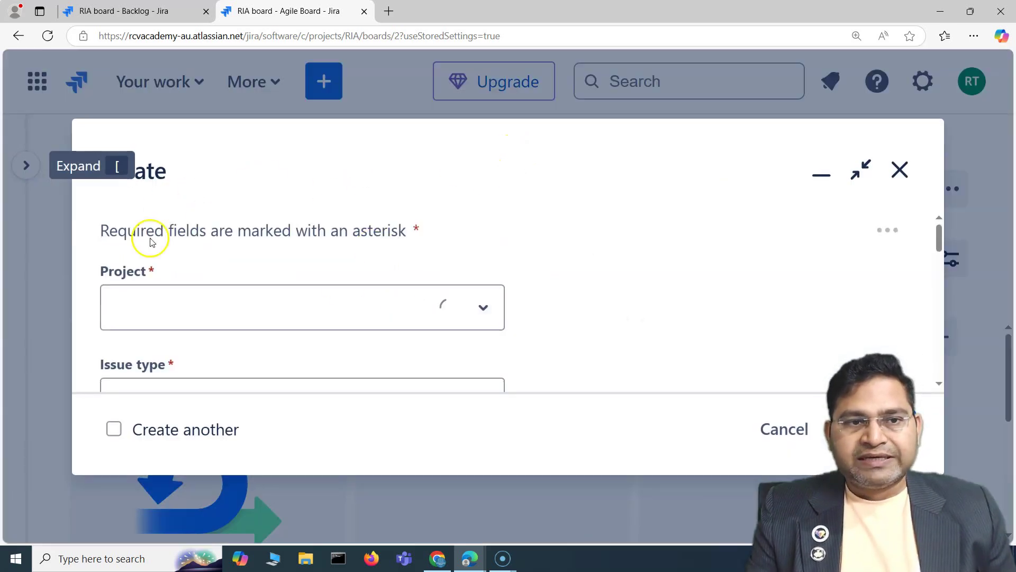
scroll(714, 281, down, 5)
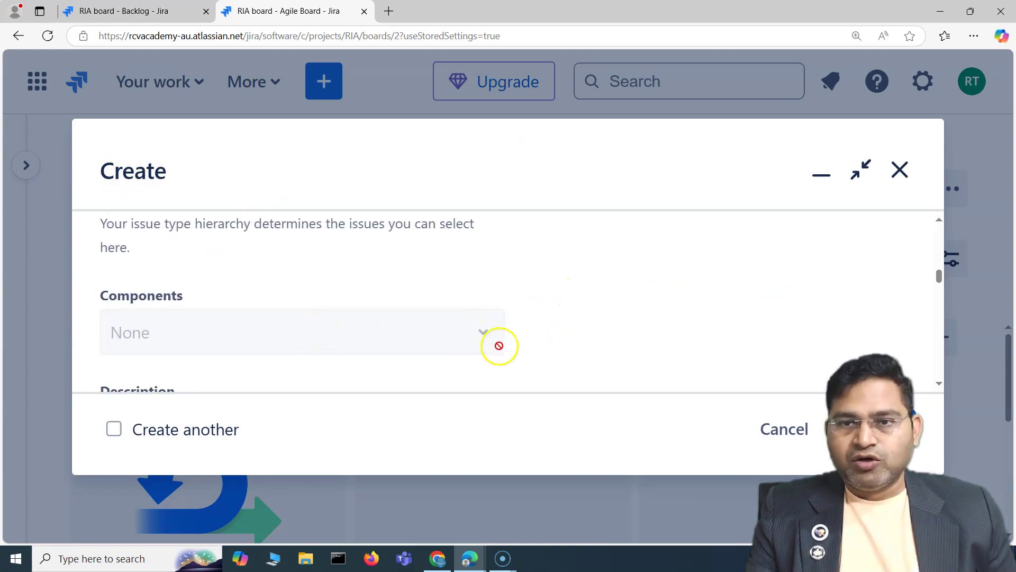
scroll(924, 158, up, 5)
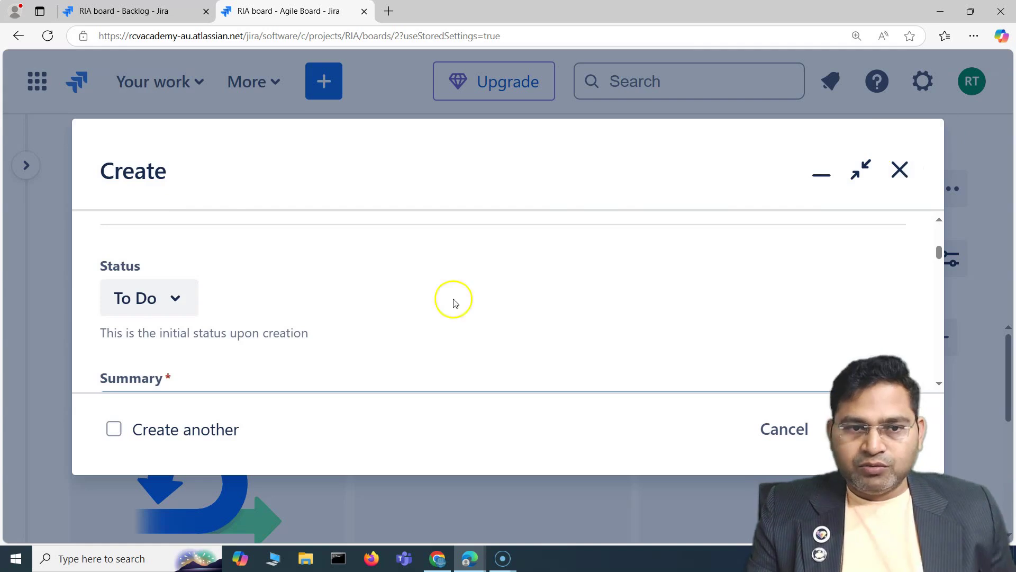
click(899, 170)
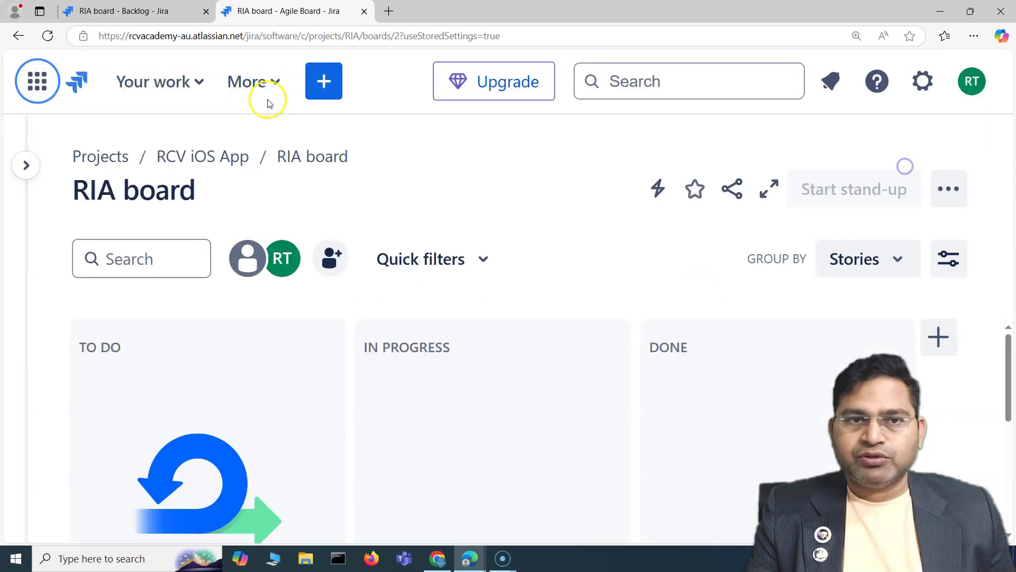
click(344, 87)
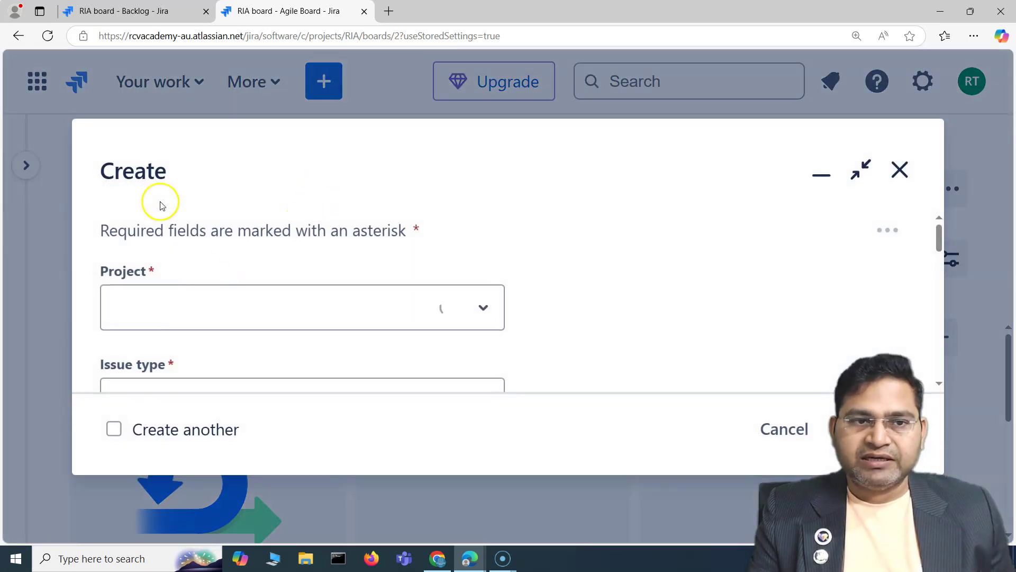
click(900, 169)
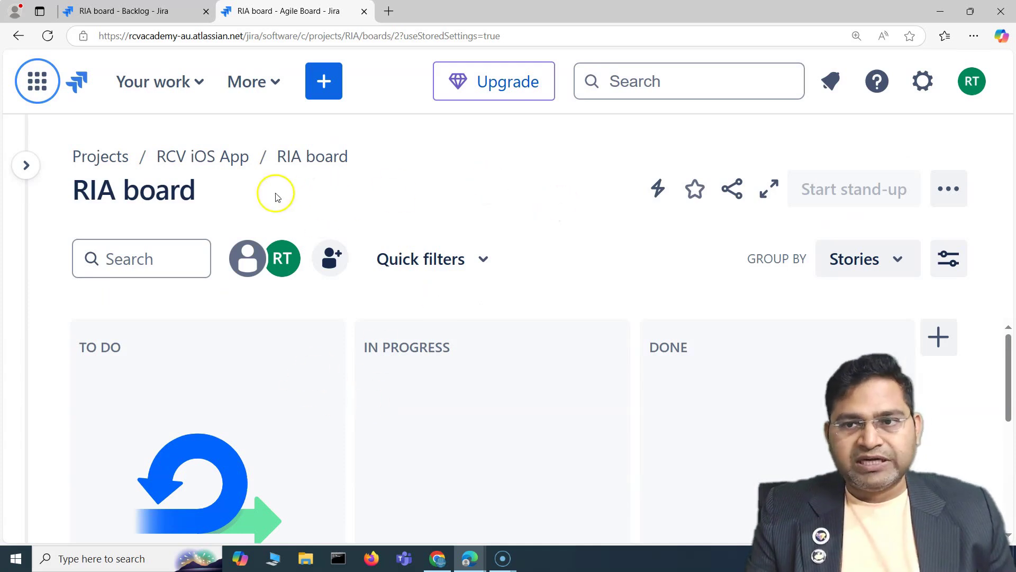
Step: Expand the project sidebar, visit the Backlog, then return to Active sprints
click(25, 165)
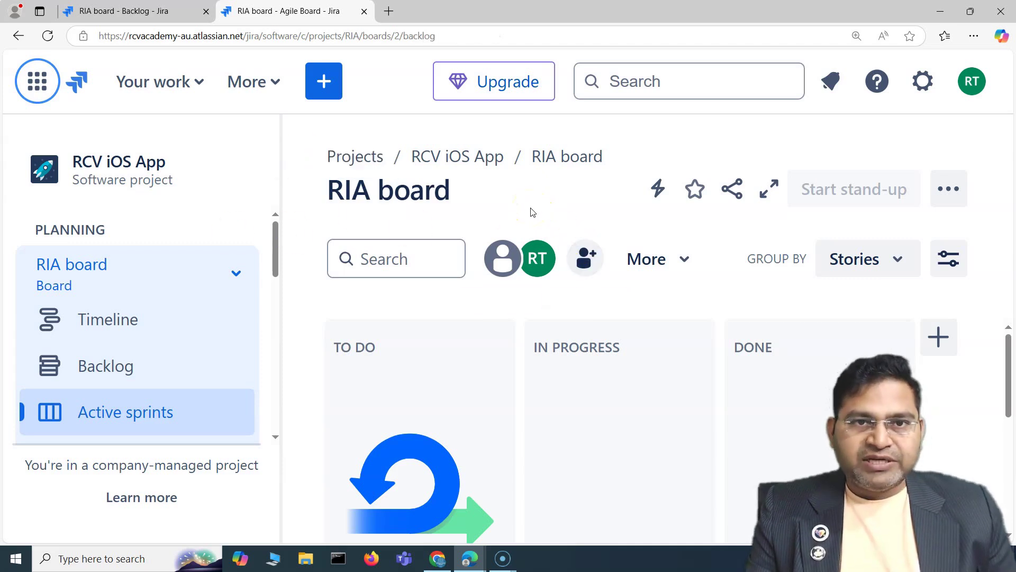
click(113, 372)
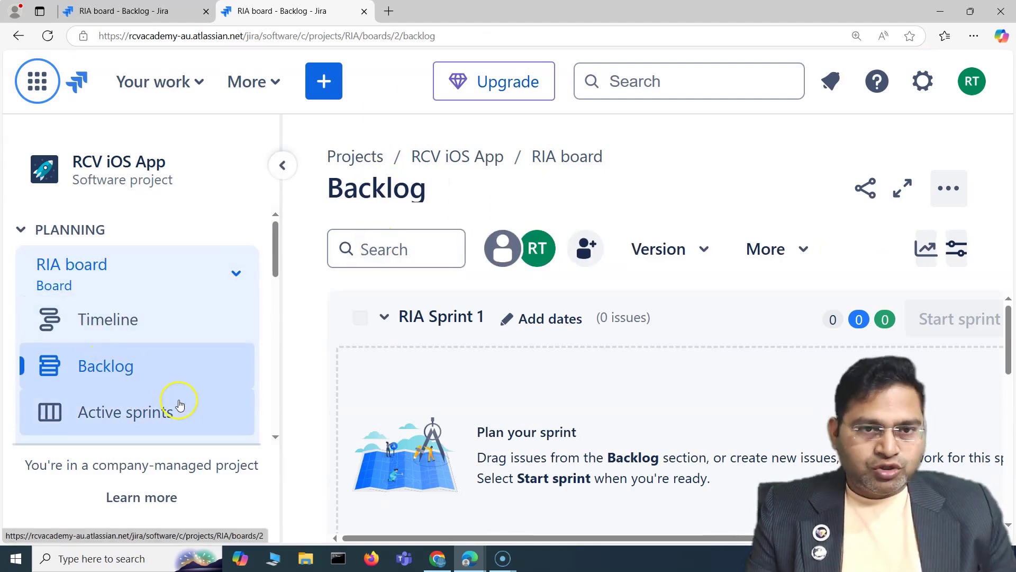
click(51, 433)
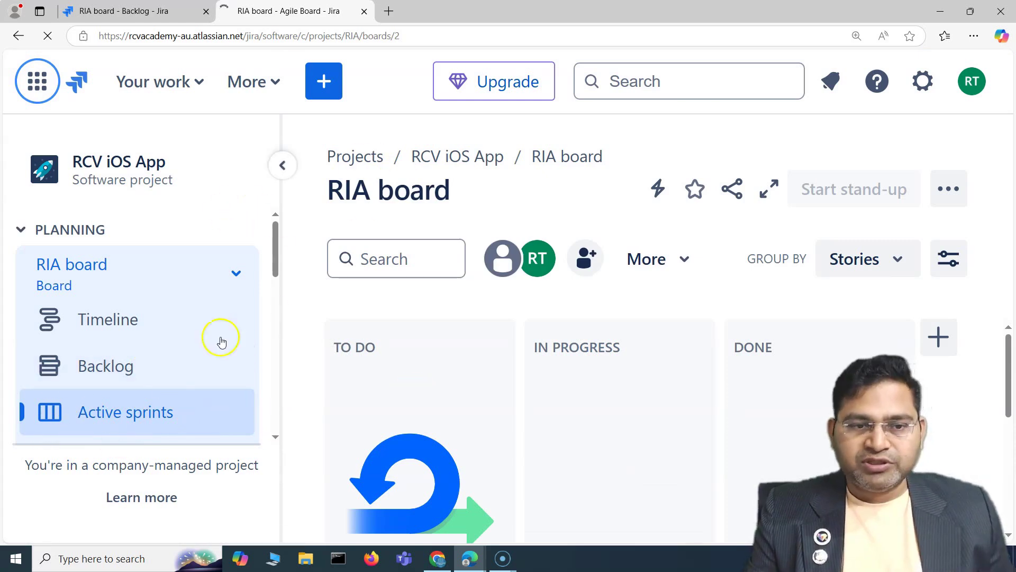
Step: Focus the RIA board page and scroll back to its top
click(405, 400)
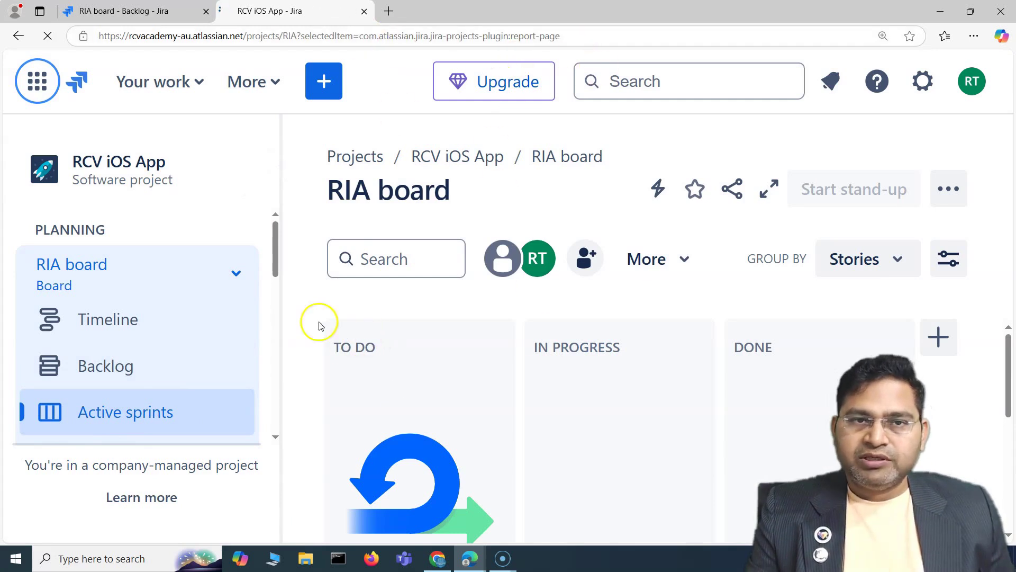
scroll(589, 367, up, 5)
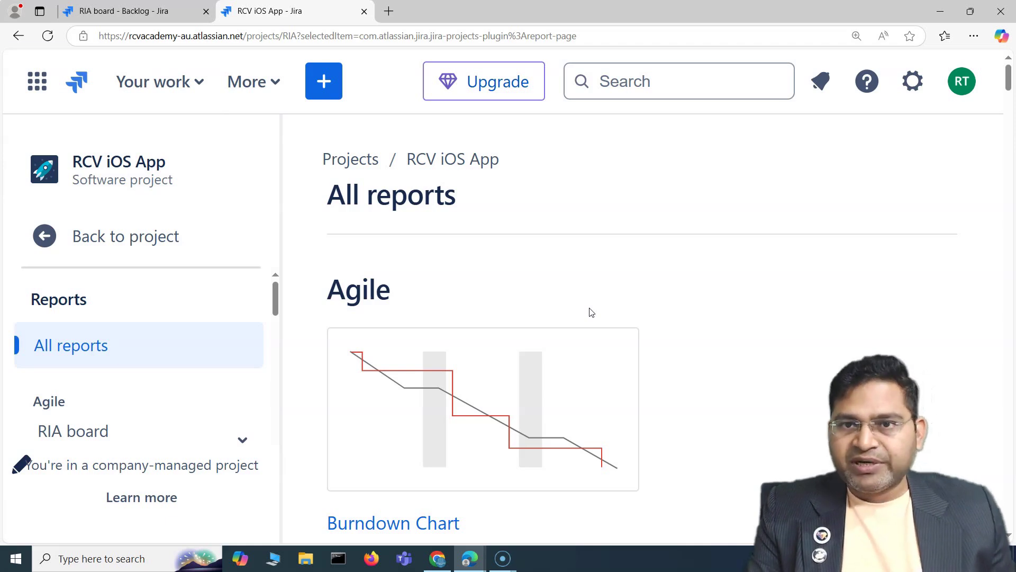
Step: Bring up the Keyboard shortcuts list with ? and scroll through its entries
key(shift+slash)
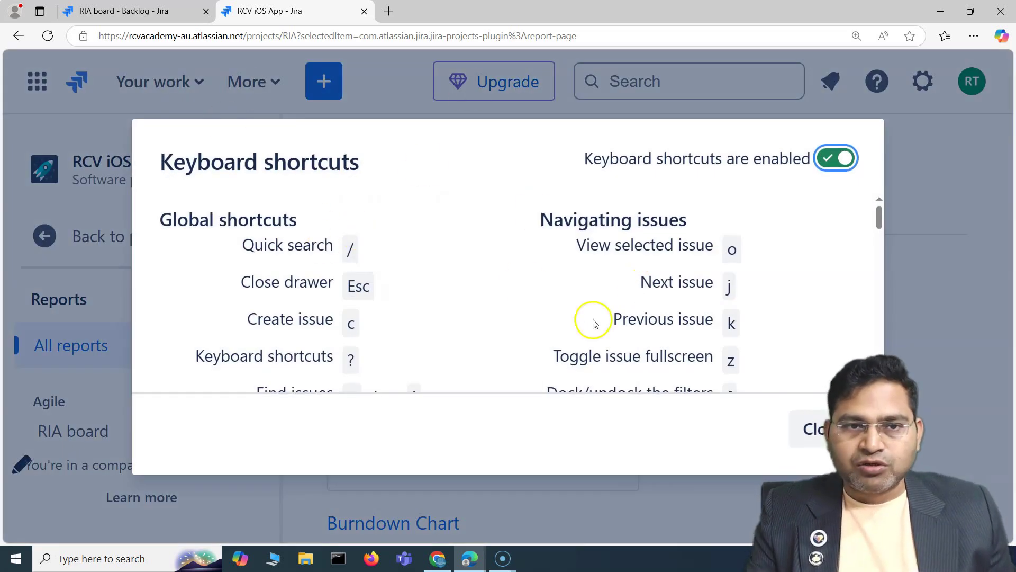
scroll(707, 300, down, 15)
scroll(476, 294, up, 4)
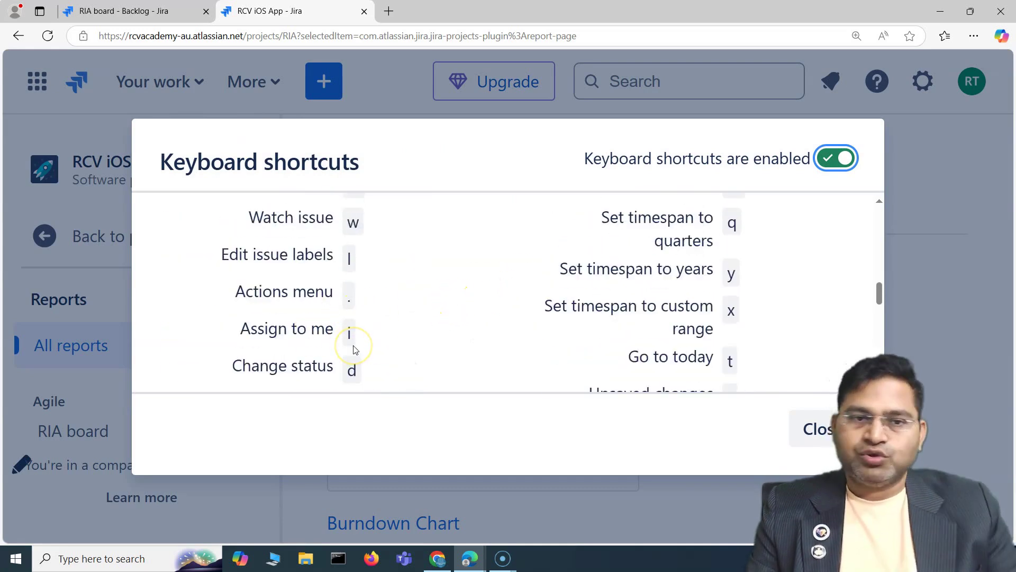
scroll(725, 284, up, 6)
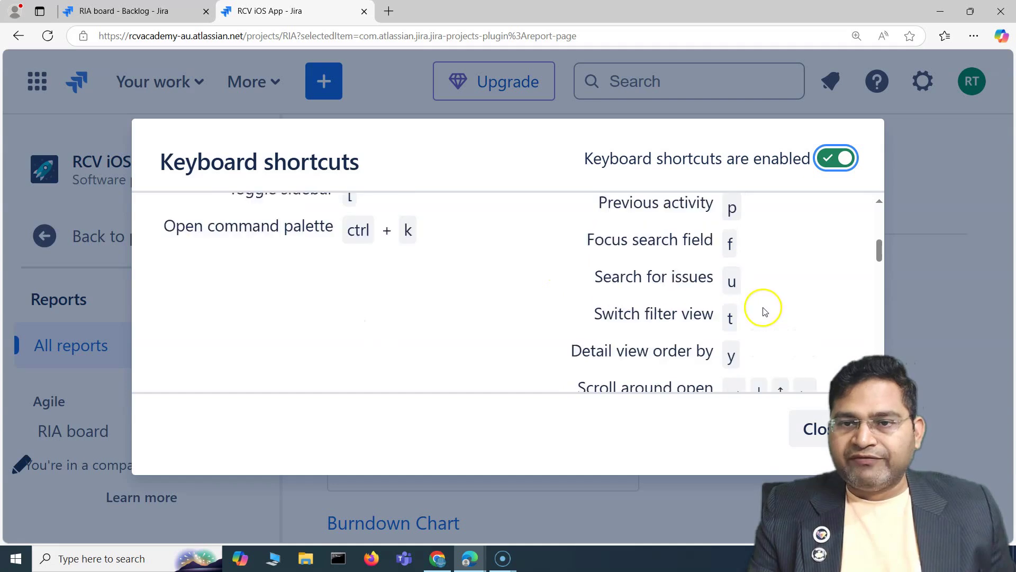
scroll(629, 249, up, 5)
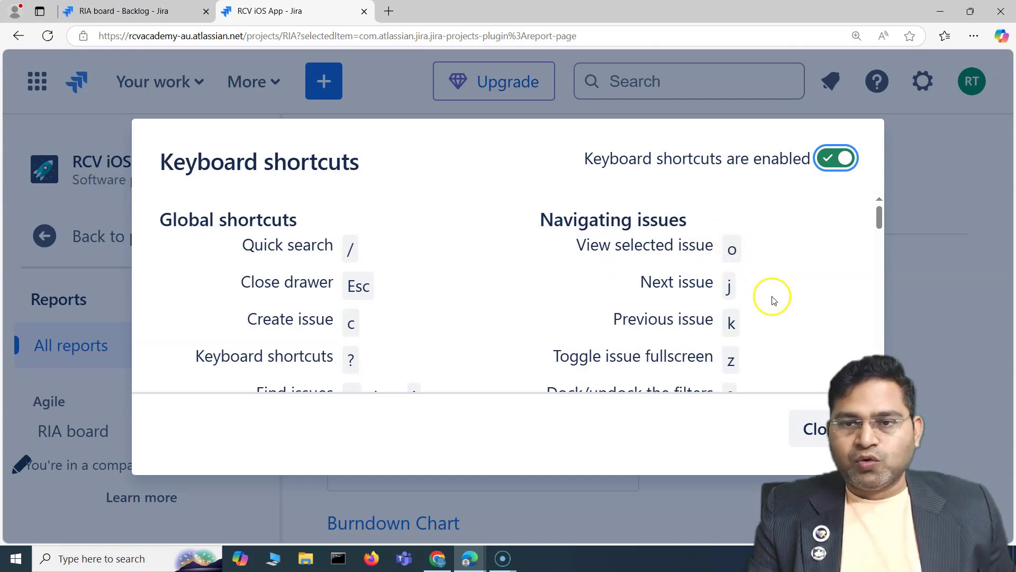
scroll(748, 329, down, 3)
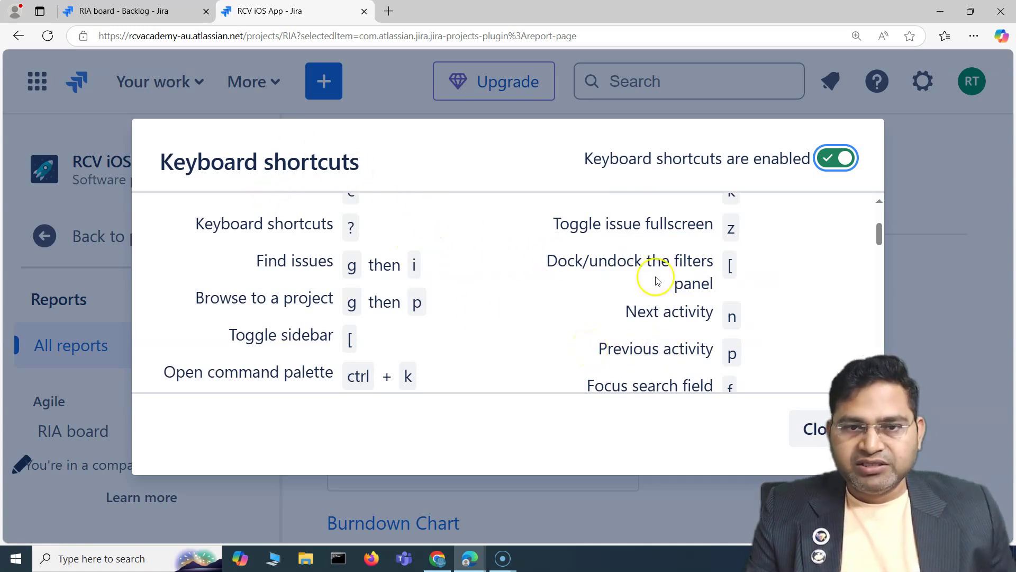
scroll(323, 288, down, 3)
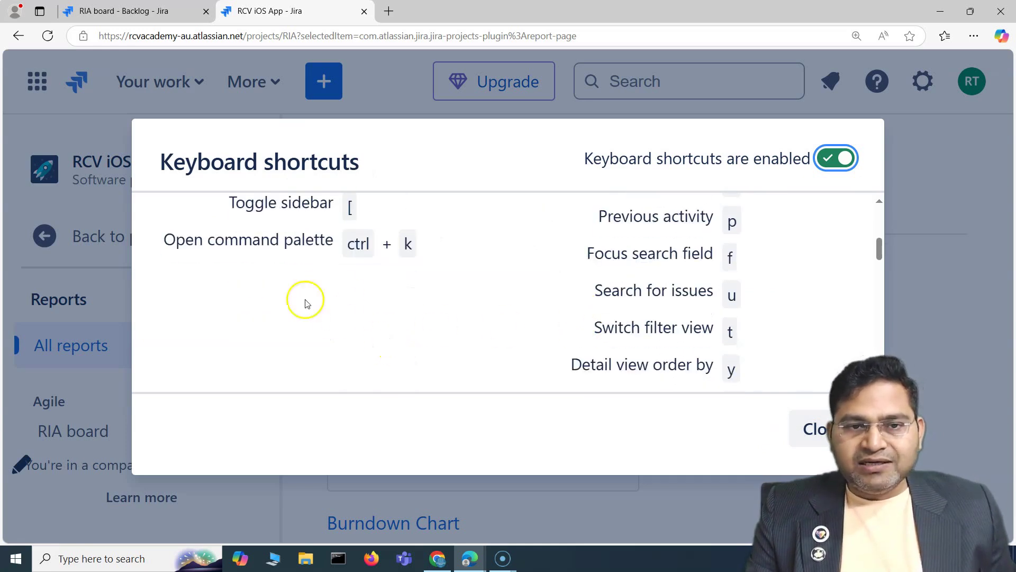
Step: Highlight the Open command palette entry and the word palette, then close the shortcuts list
drag(165, 239, 422, 252)
click(190, 283)
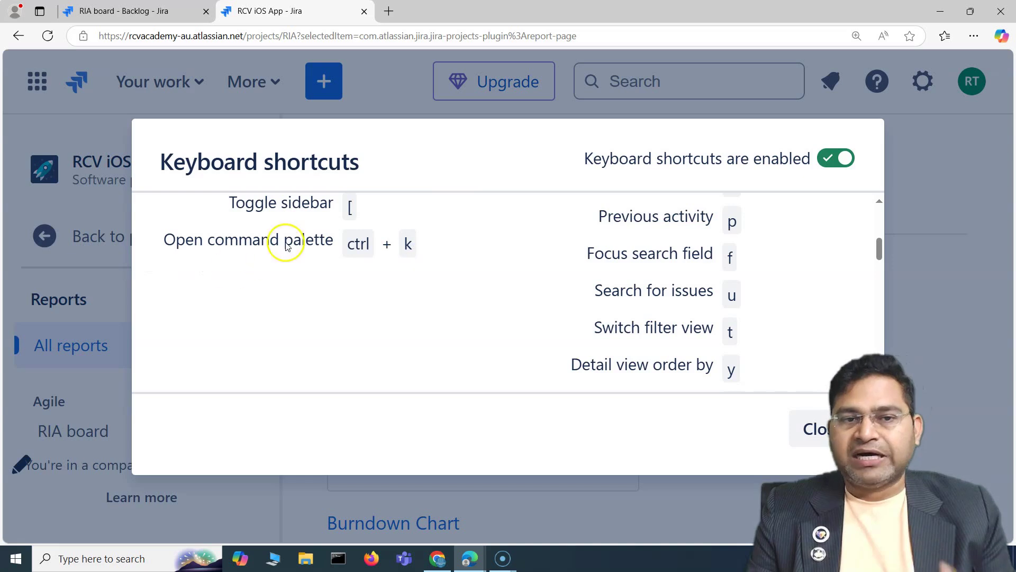
double_click(300, 244)
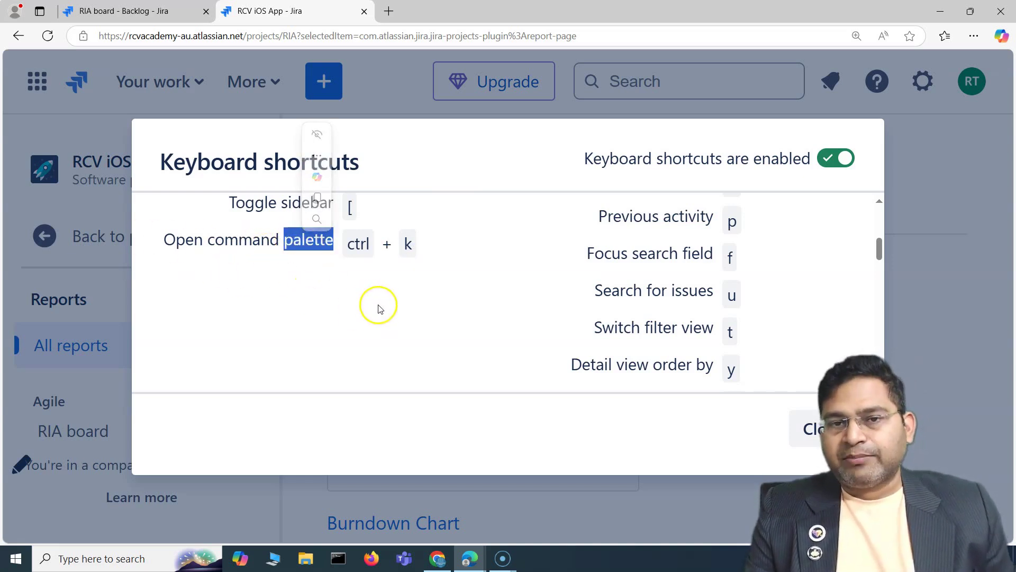
click(355, 280)
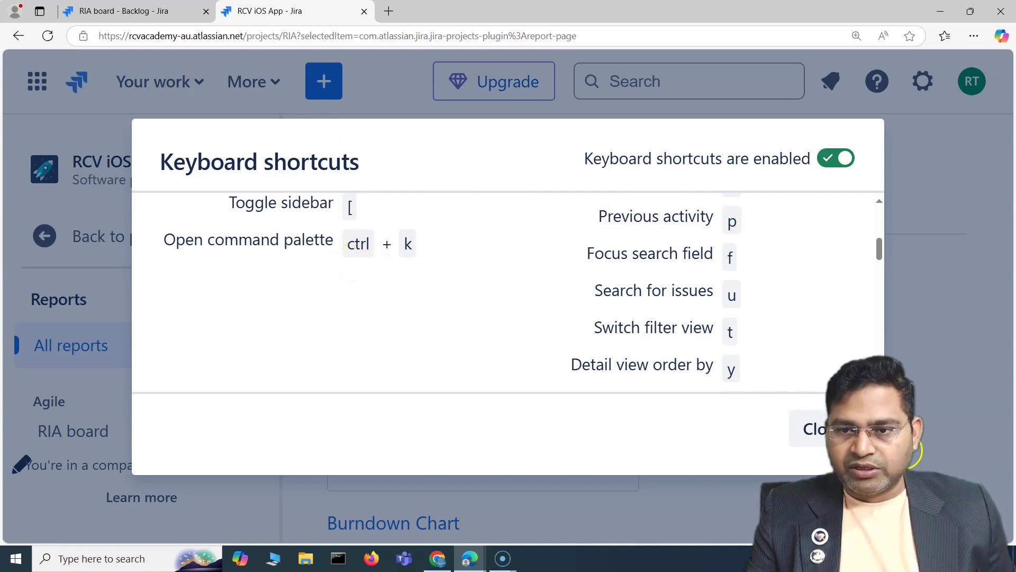
click(817, 428)
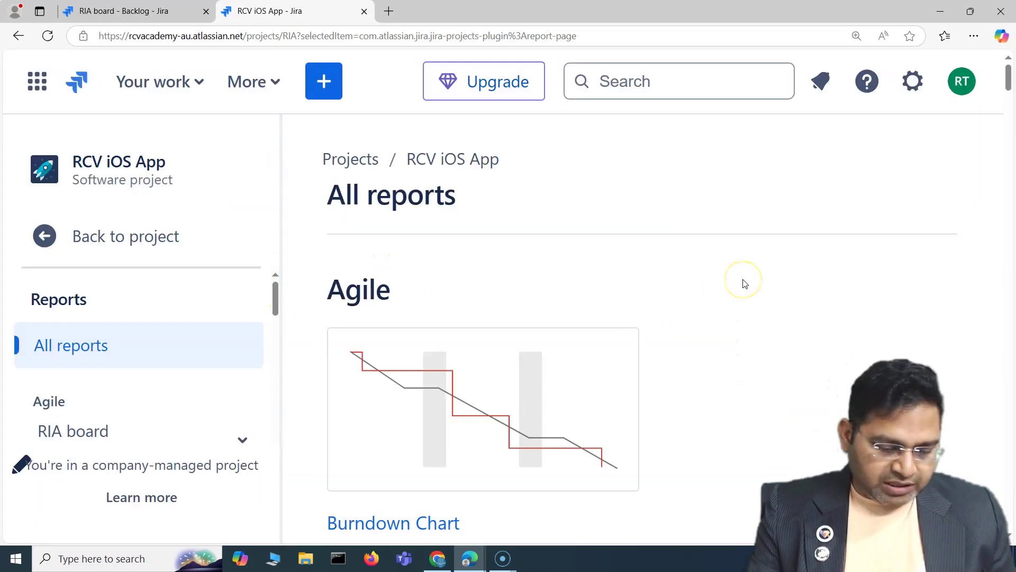
Step: Open the command palette with Ctrl+K, browse its list, and filter it by 'search'
key(ctrl+k)
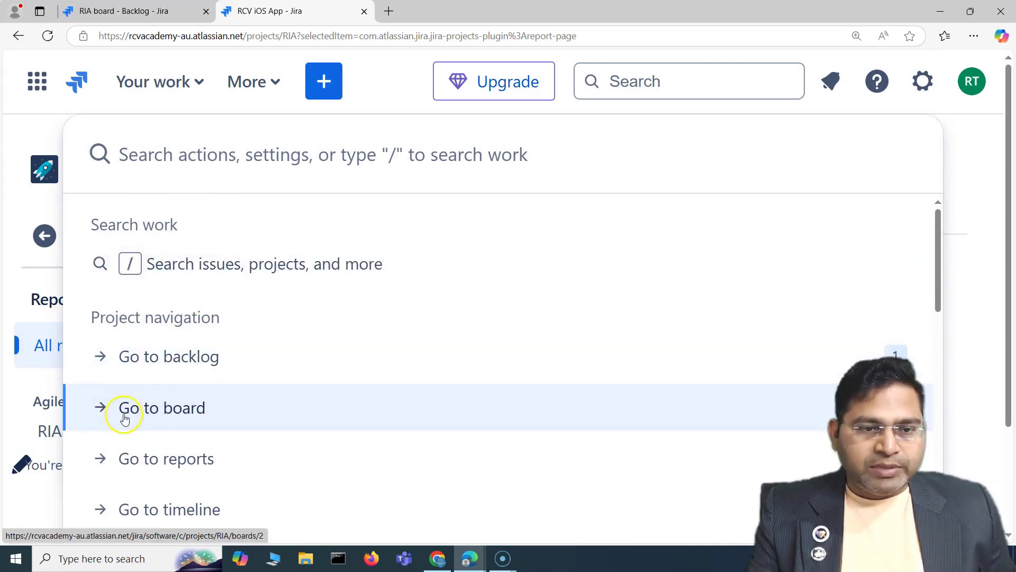
scroll(171, 447, down, 3)
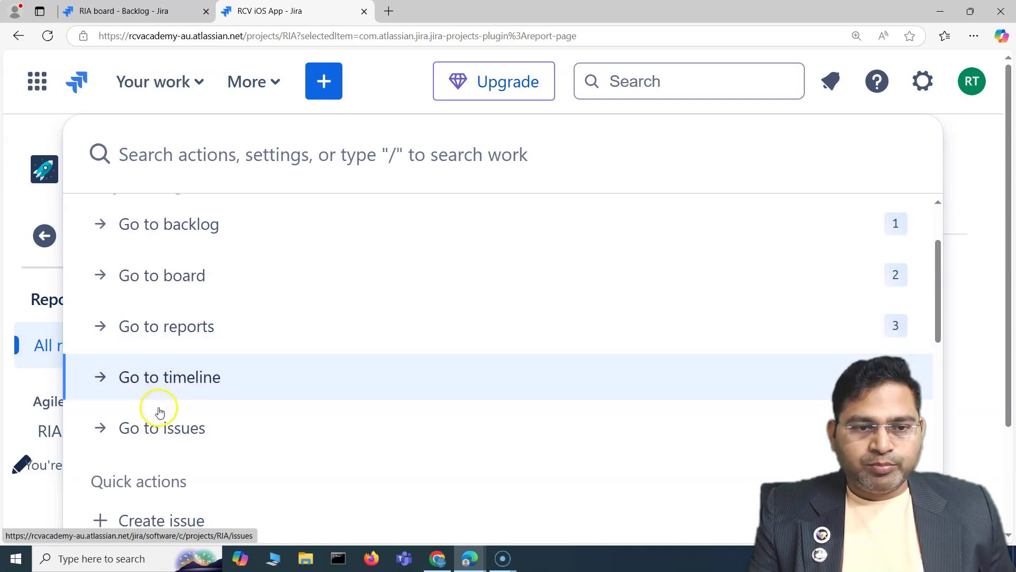
scroll(254, 444, up, 3)
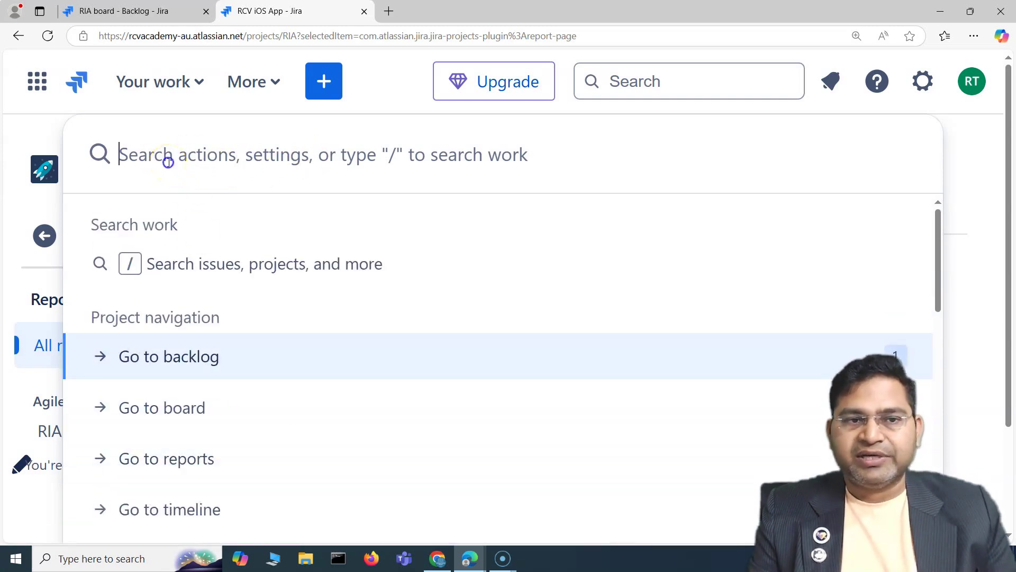
text(search)
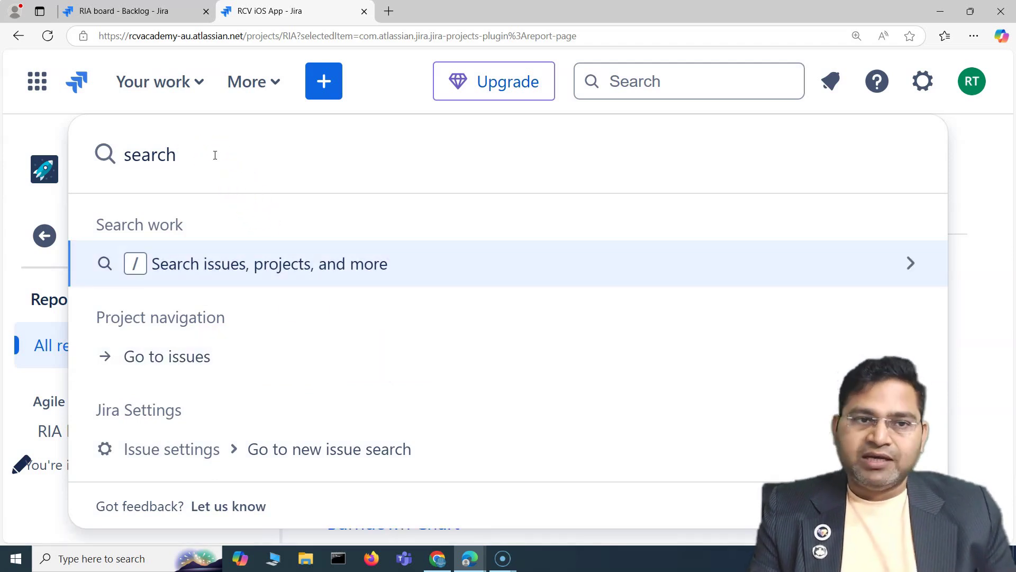
Step: Clear the palette query, preview issue search with /, then return to the full command list
drag(215, 156, 137, 156)
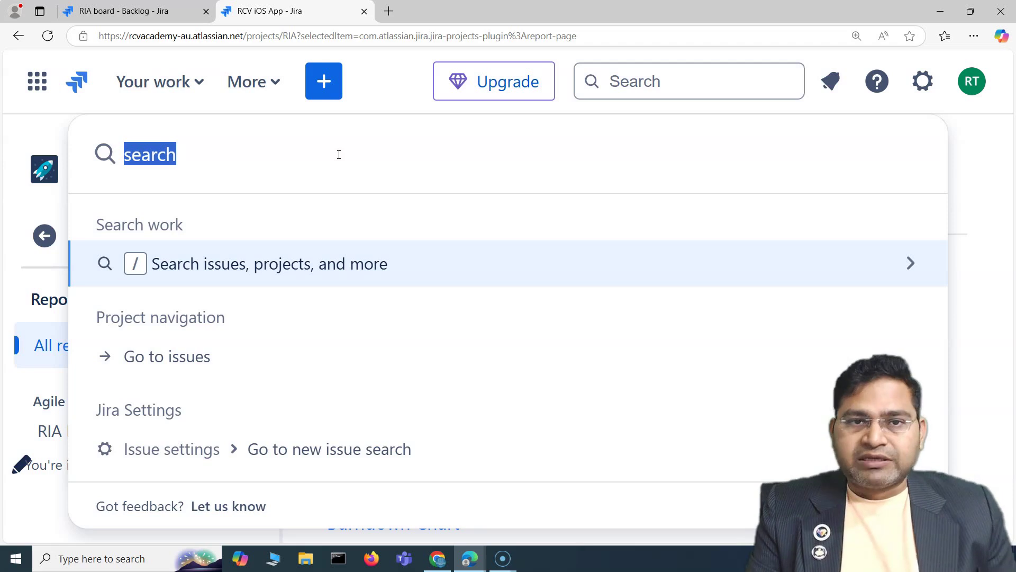
key(BackSpace)
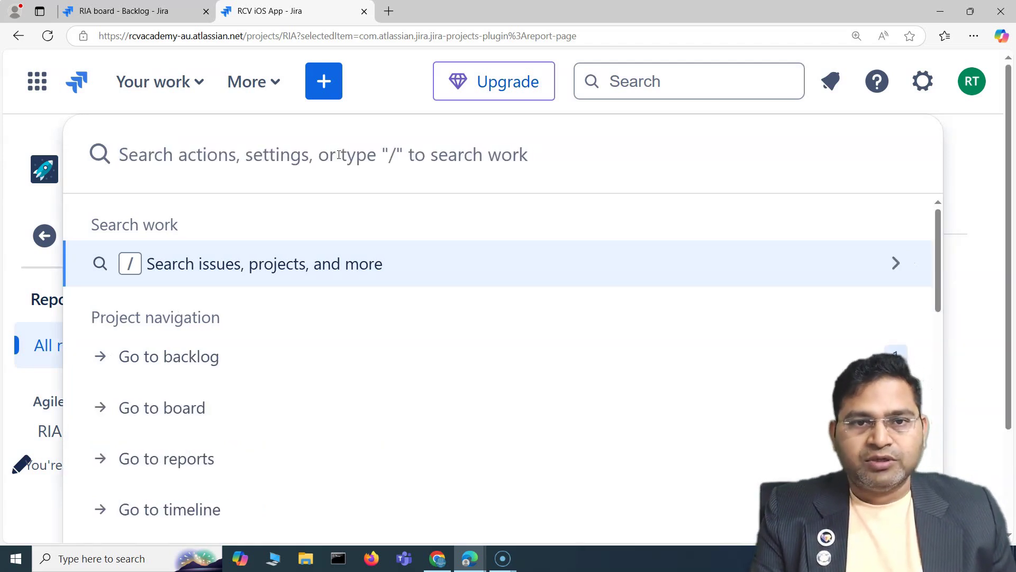
key(slash)
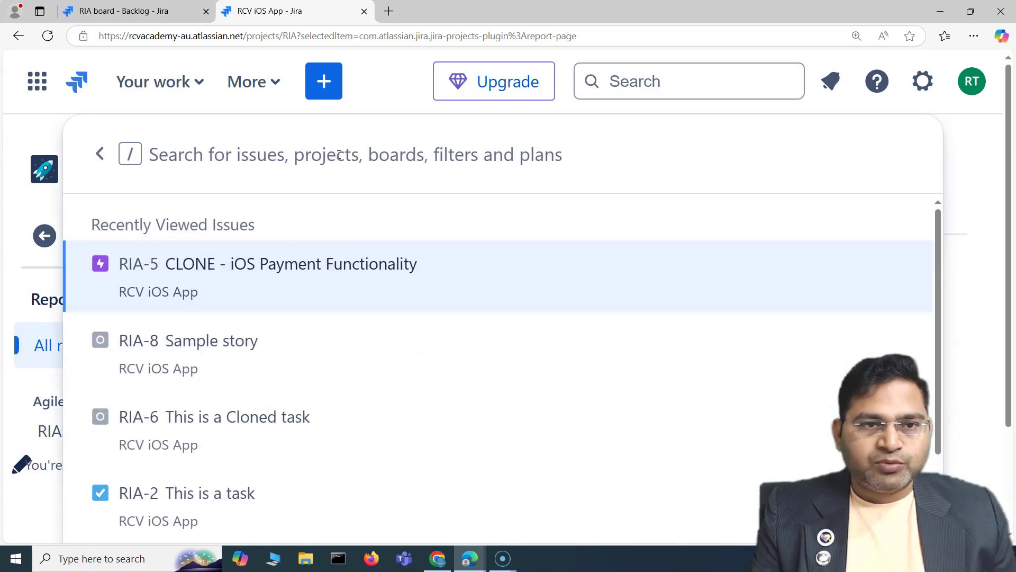
scroll(302, 229, down, 5)
scroll(444, 343, up, 5)
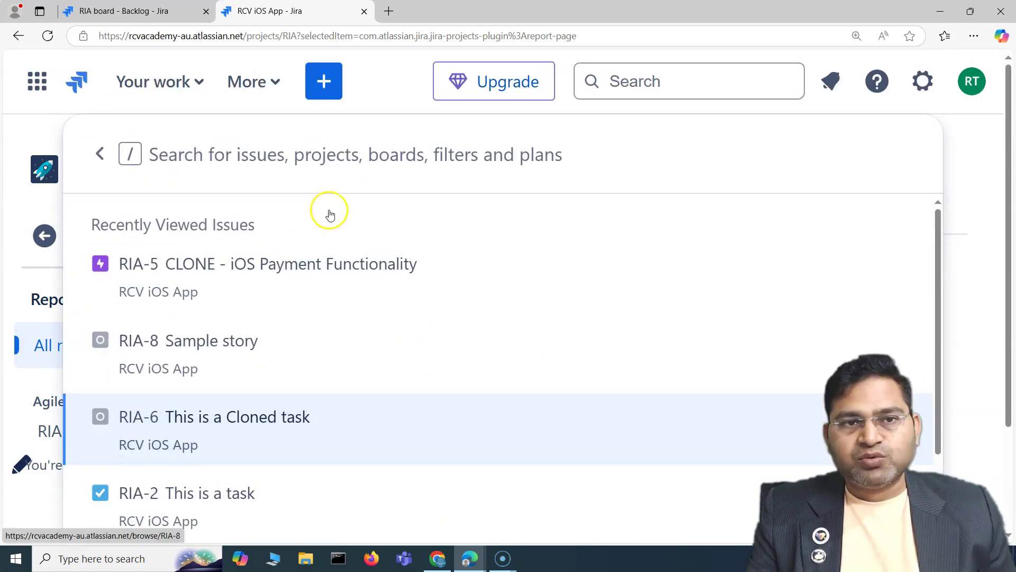
key(BackSpace)
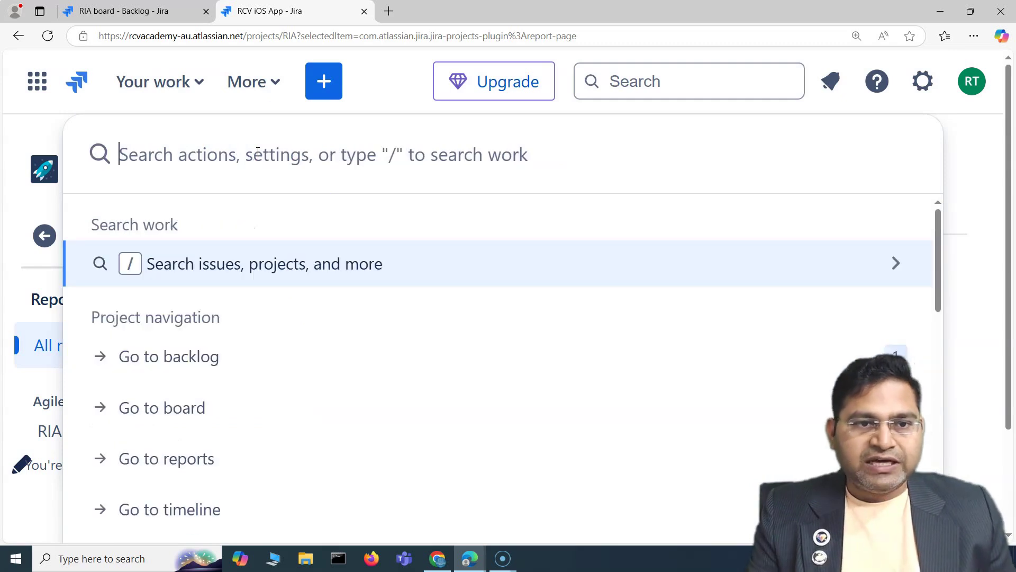
scroll(147, 329, down, 5)
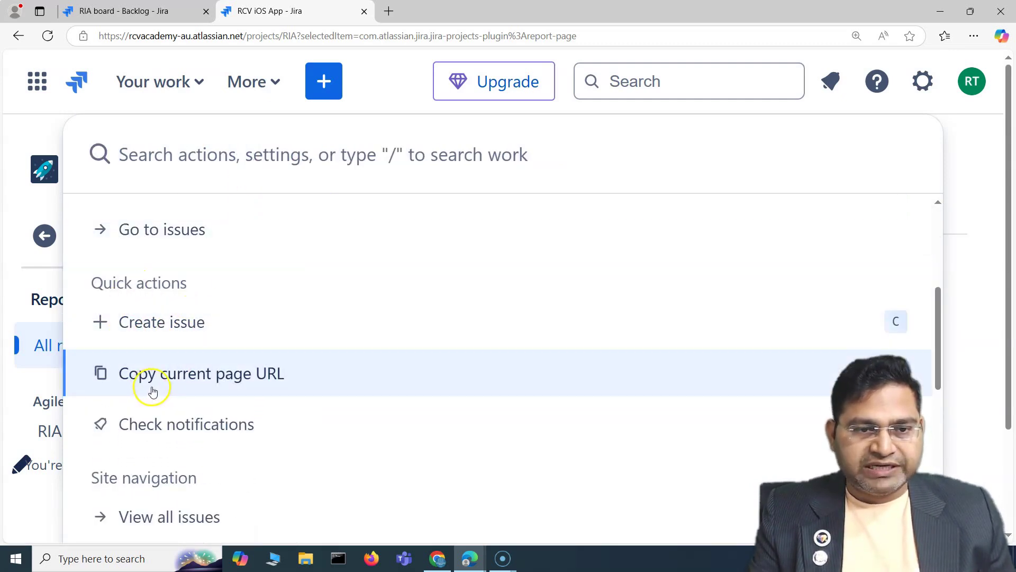
scroll(153, 391, down, 3)
scroll(175, 284, up, 3)
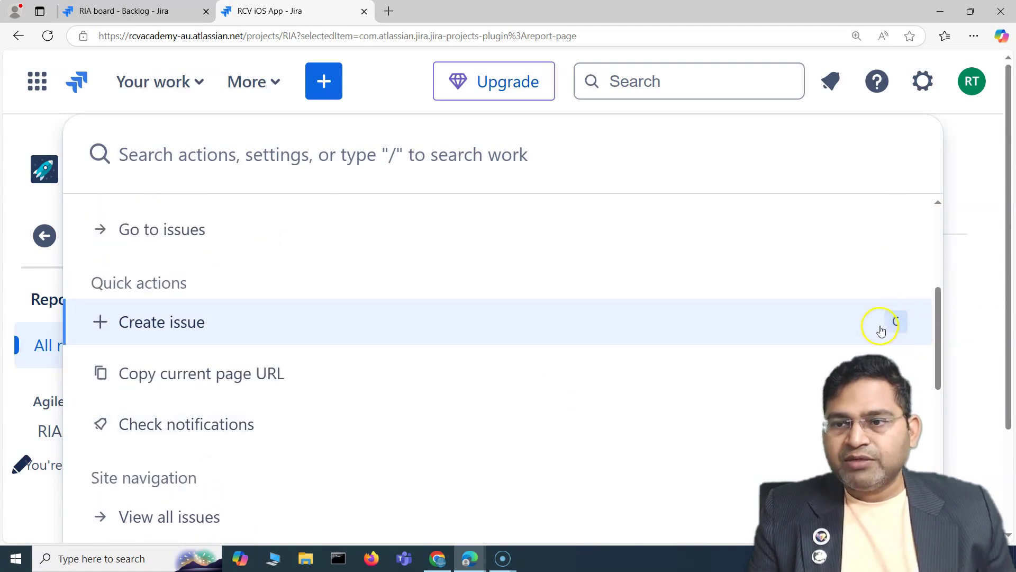
scroll(804, 337, up, 5)
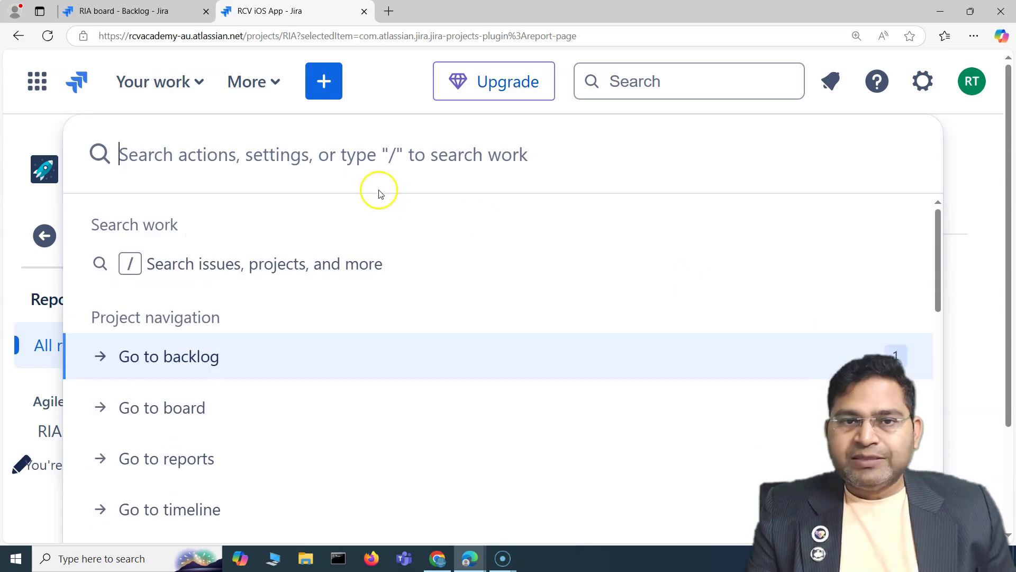
Step: Close and reopen the command palette, then scroll through its site navigation, settings and admin commands
click(959, 161)
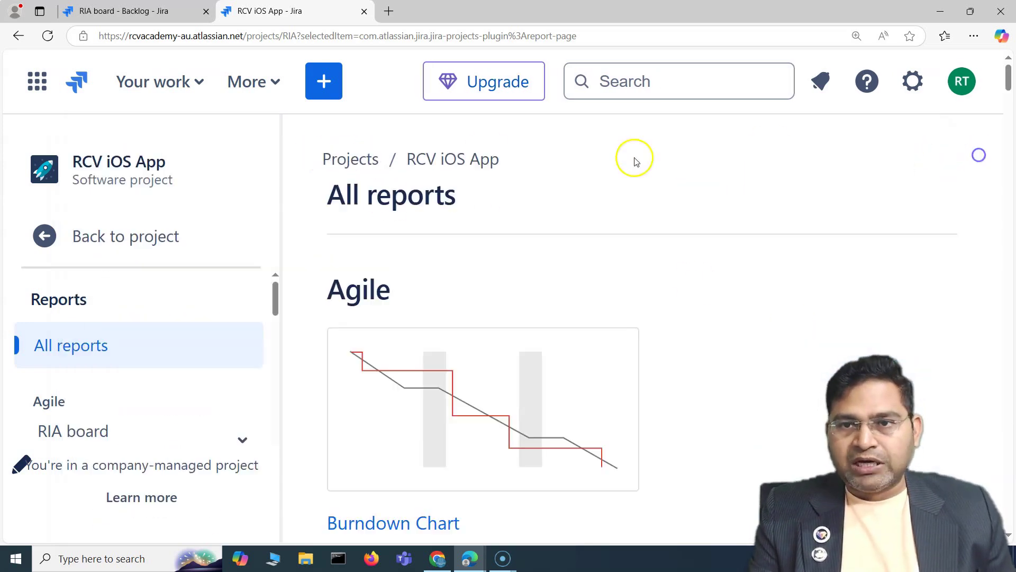
key(ctrl+k)
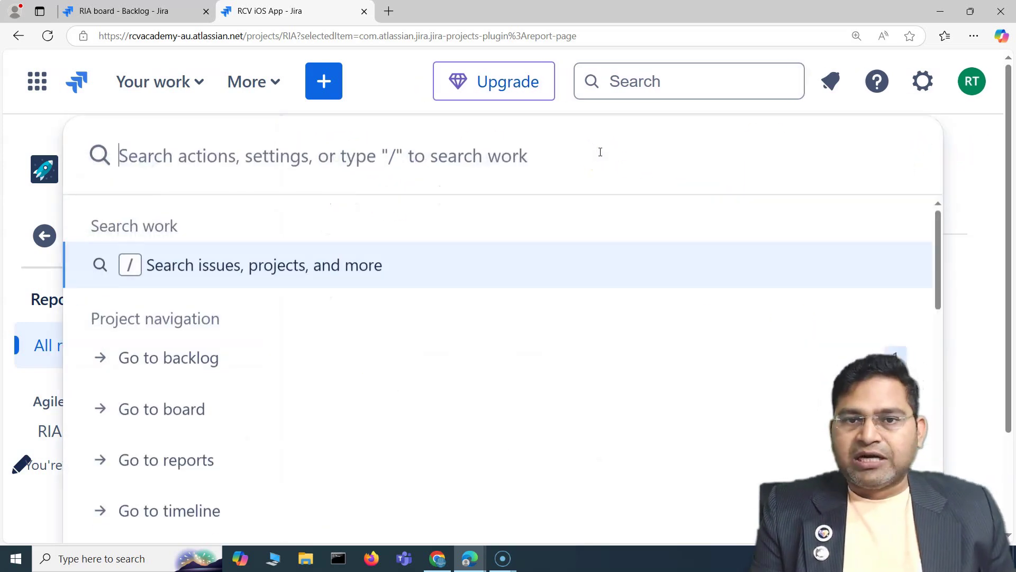
scroll(669, 275, down, 10)
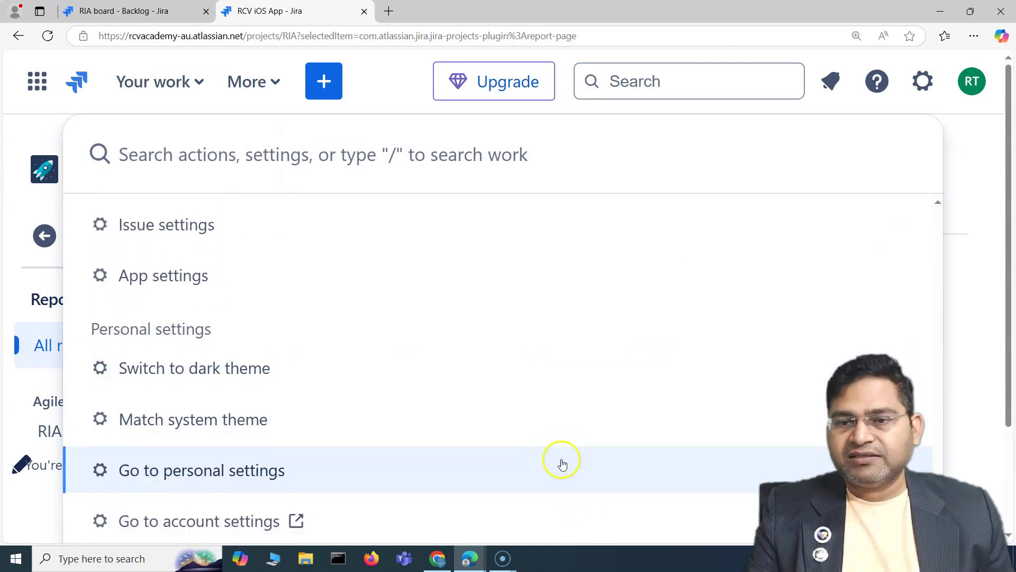
scroll(324, 395, down, 8)
scroll(280, 338, up, 4)
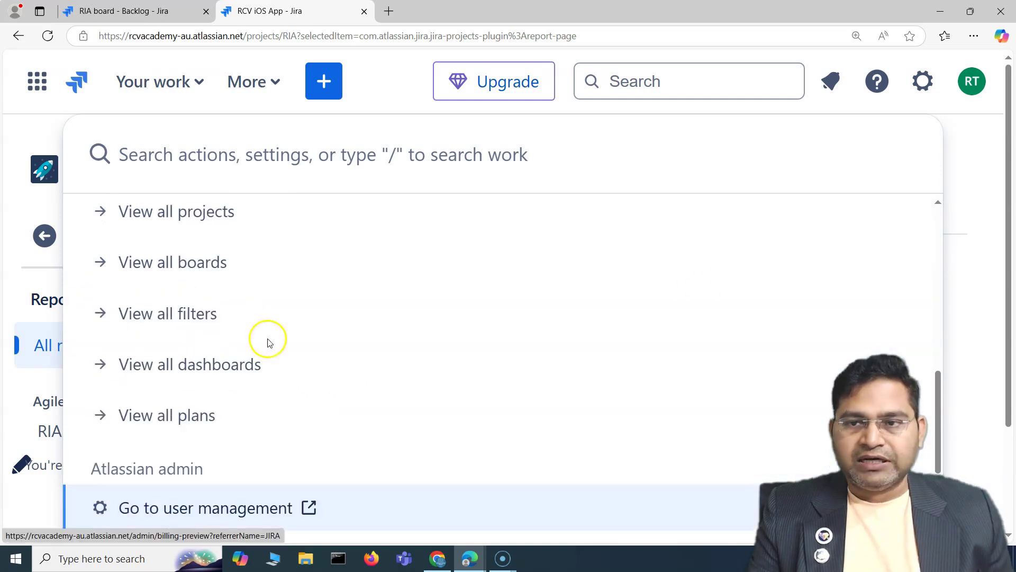
scroll(668, 331, up, 3)
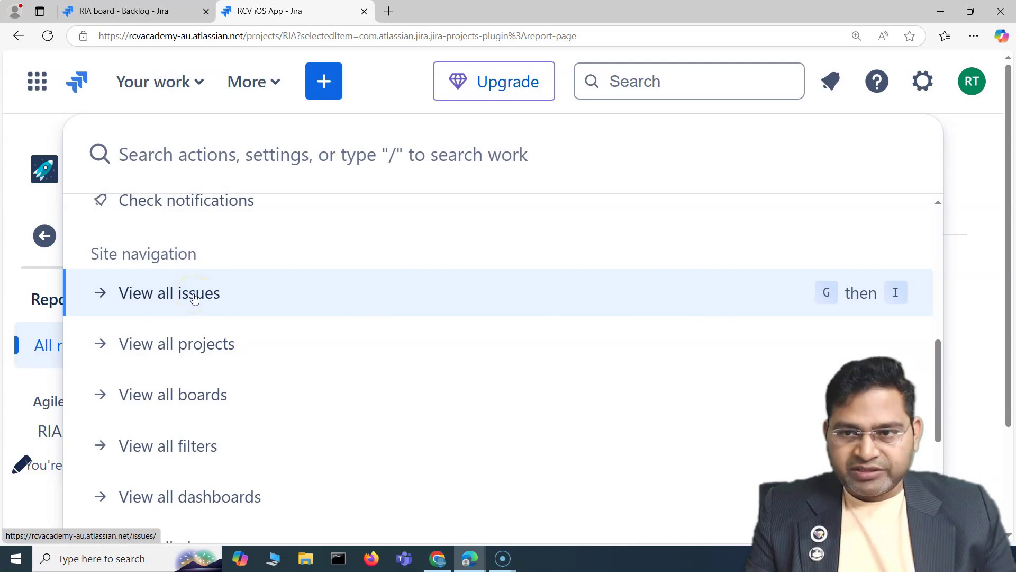
Step: Filter the command palette with 'gi' and open View all issues in a new tab
text(gi)
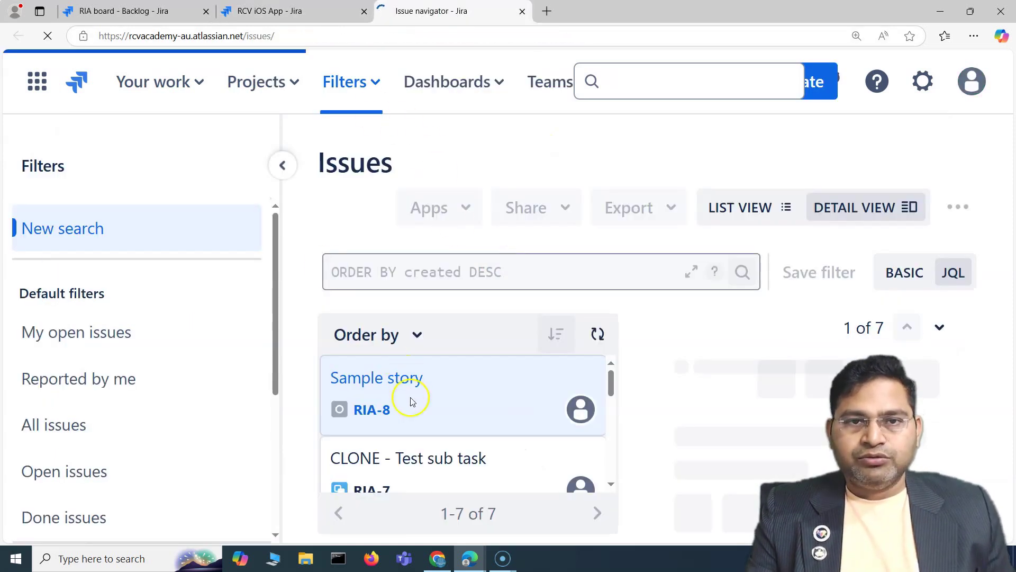
scroll(567, 420, down, 3)
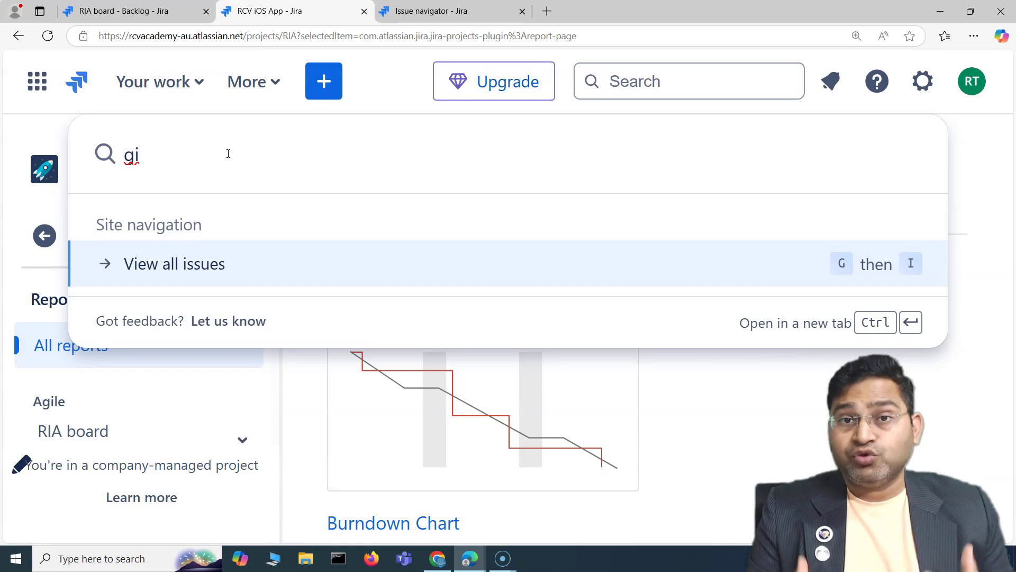
click(232, 153)
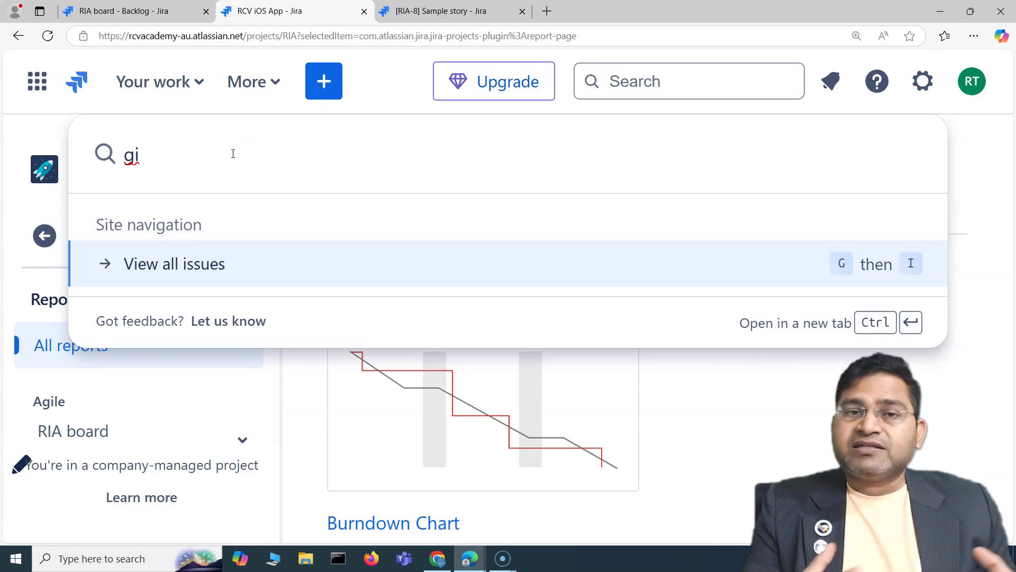